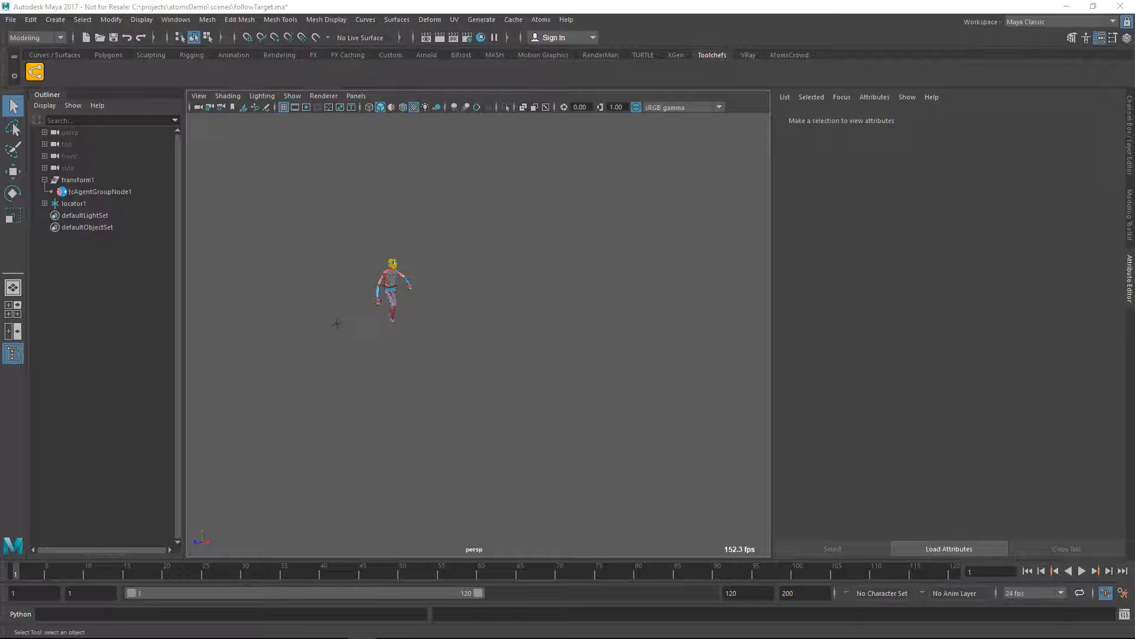
Step: Select the agent group and its clipReader module, play back the walk animation, and return to the first frame
{"action": "left_click_drag", "start_coordinate": [397, 283], "coordinate": [400, 285]}
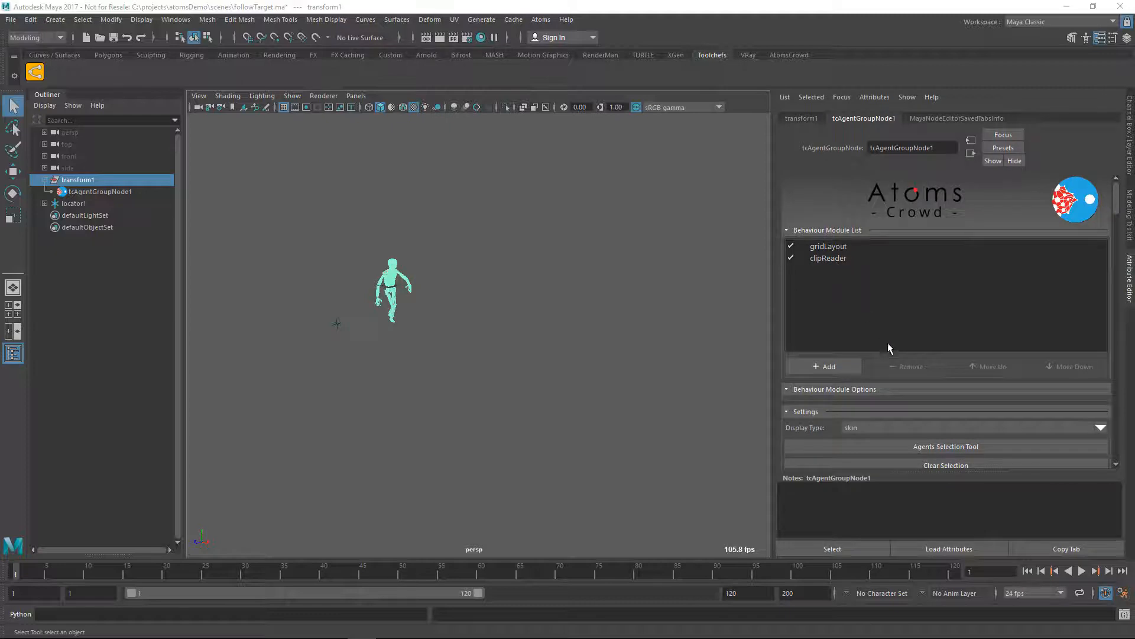
{"action": "left_click", "coordinate": [831, 258]}
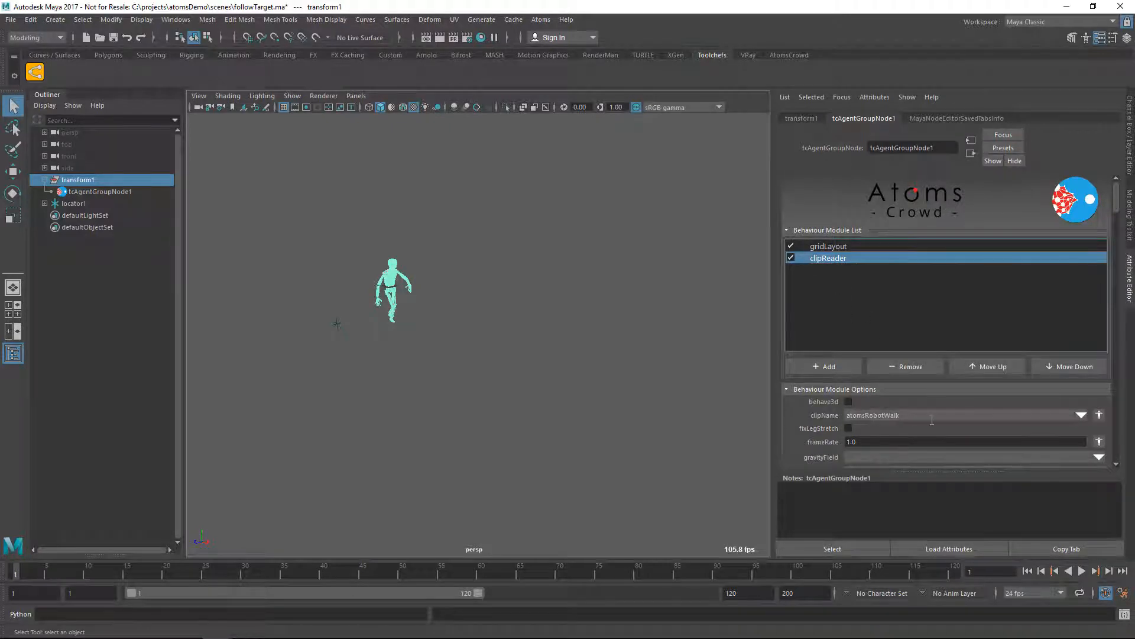
{"action": "left_click", "coordinate": [1081, 571]}
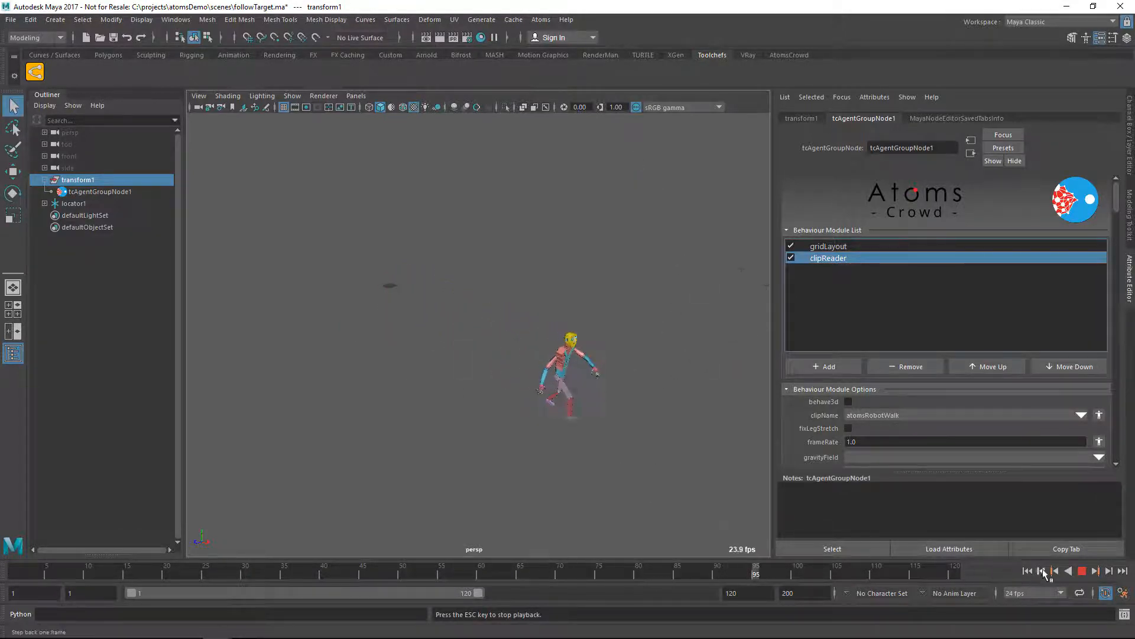
{"action": "key", "text": "Escape"}
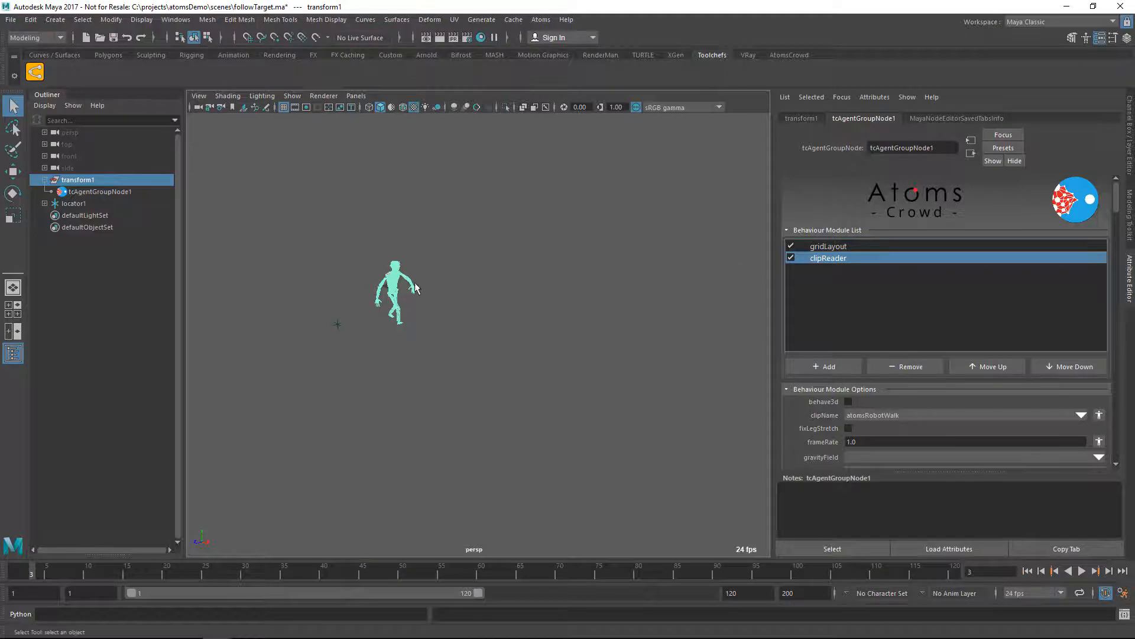
{"action": "left_click", "coordinate": [1028, 570]}
Step: Add a networkEditor behaviour module to the agent group and open its network editor in an enlarged window
{"action": "left_click", "coordinate": [828, 367]}
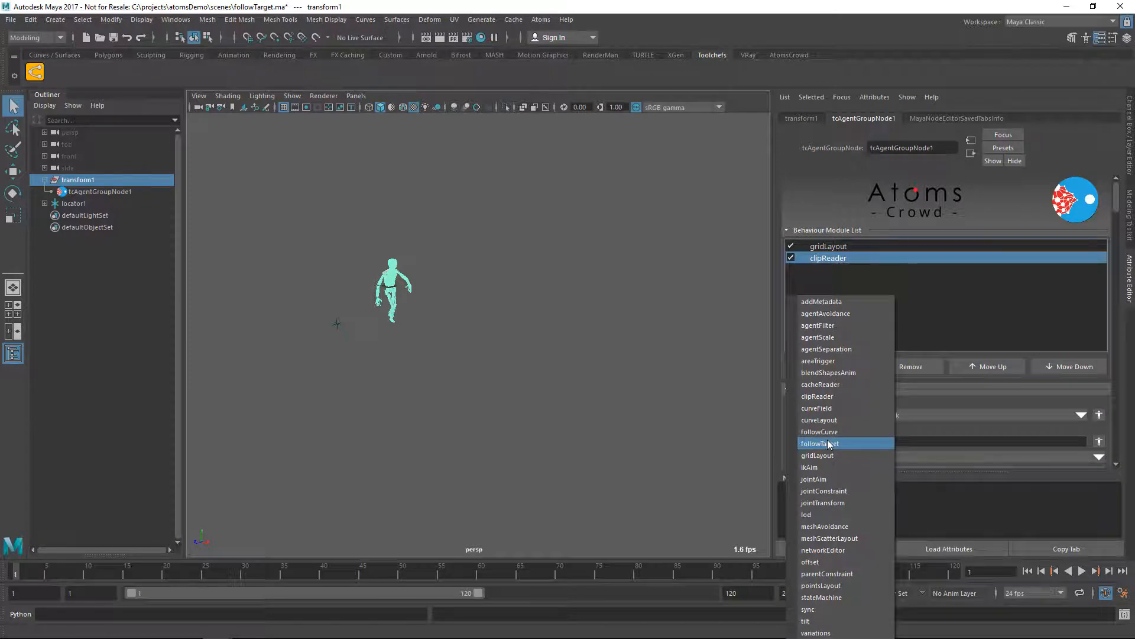
{"action": "left_click", "coordinate": [828, 549]}
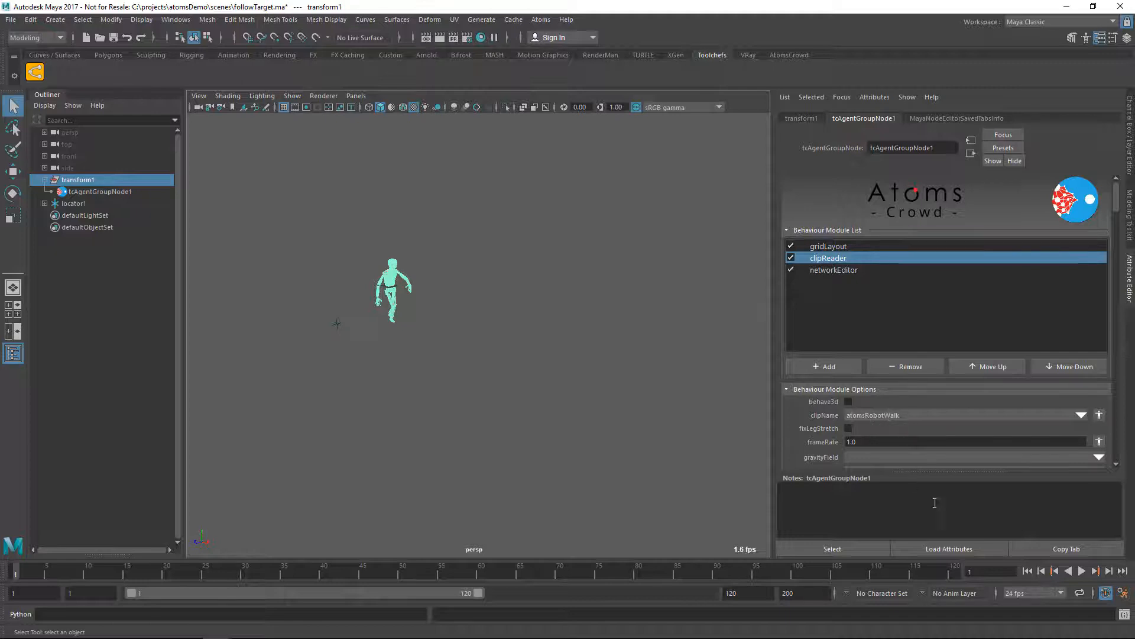
{"action": "left_click", "coordinate": [842, 269]}
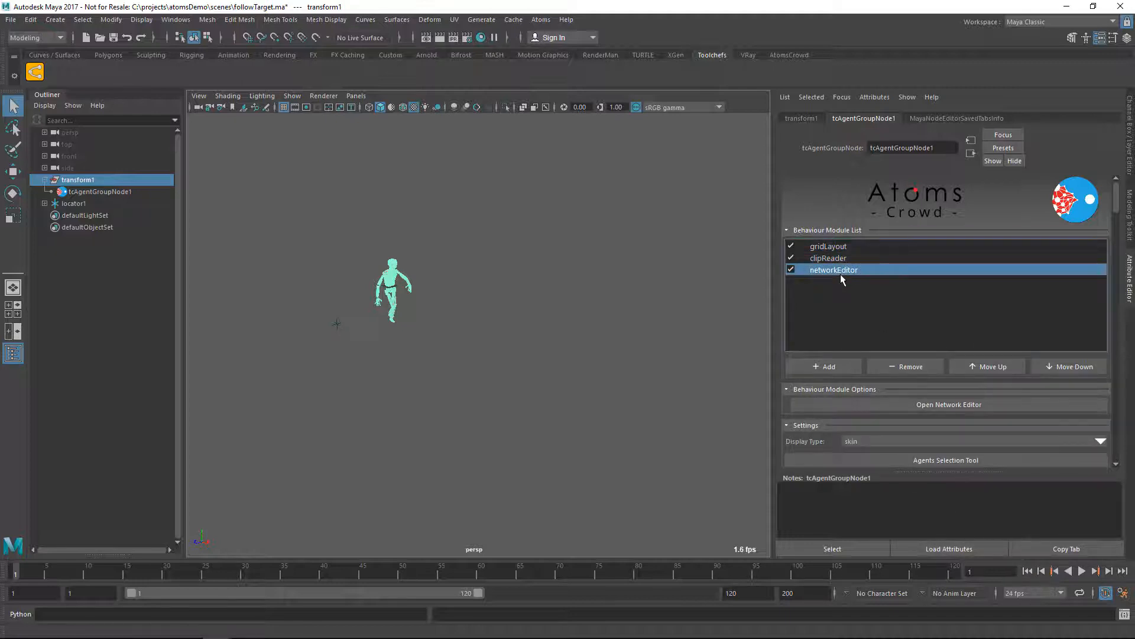
{"action": "left_click", "coordinate": [916, 407]}
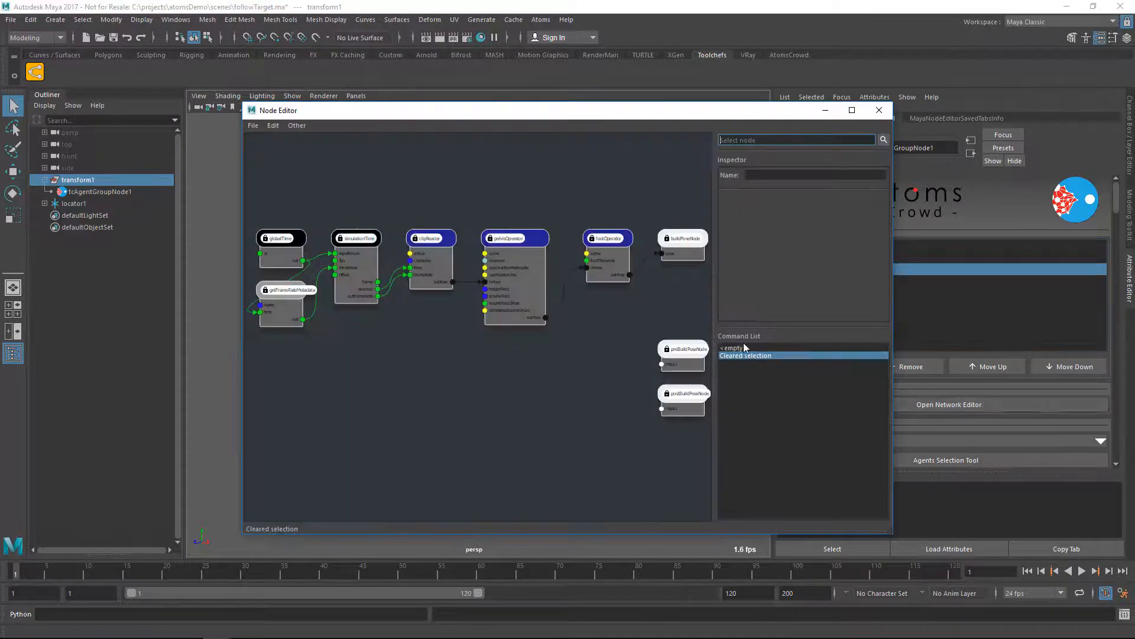
{"action": "left_click_drag", "start_coordinate": [651, 111], "coordinate": [512, 48]}
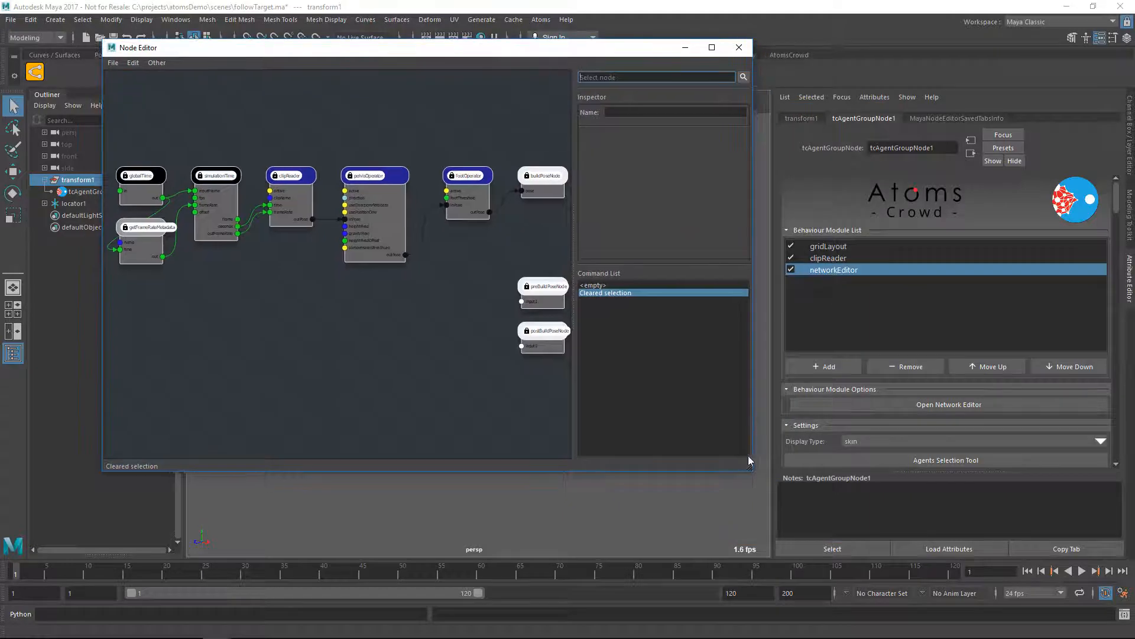
{"action": "left_click_drag", "start_coordinate": [753, 470], "coordinate": [944, 559]}
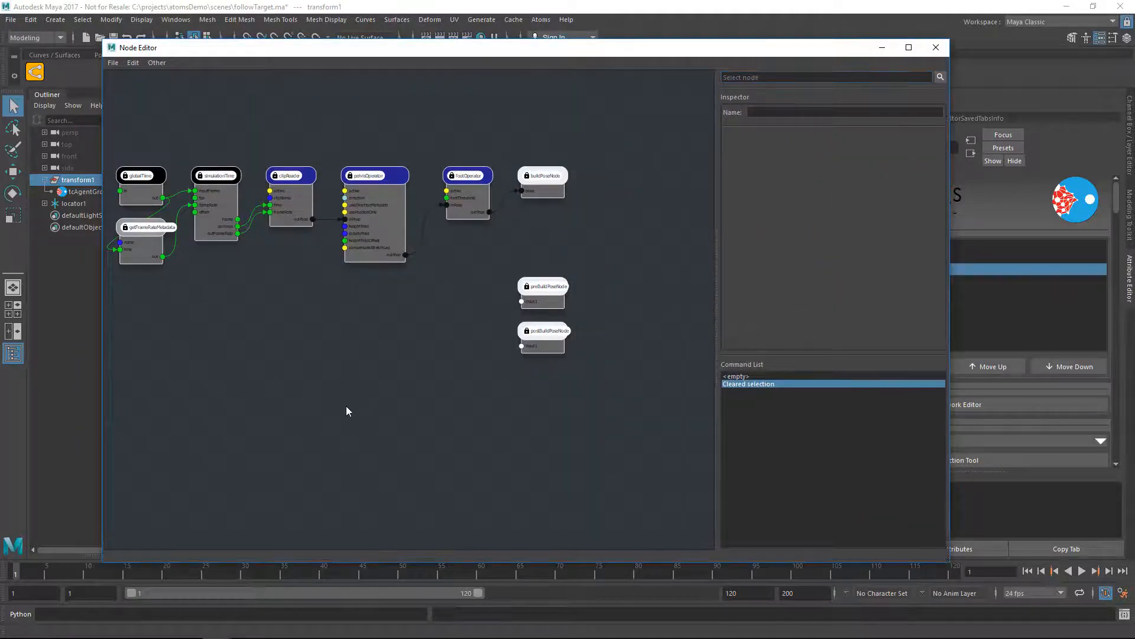
Step: Search the network for the footOperator node and examine it up close and within the whole graph
{"action": "key", "text": "a"}
{"action": "left_click", "coordinate": [763, 78]}
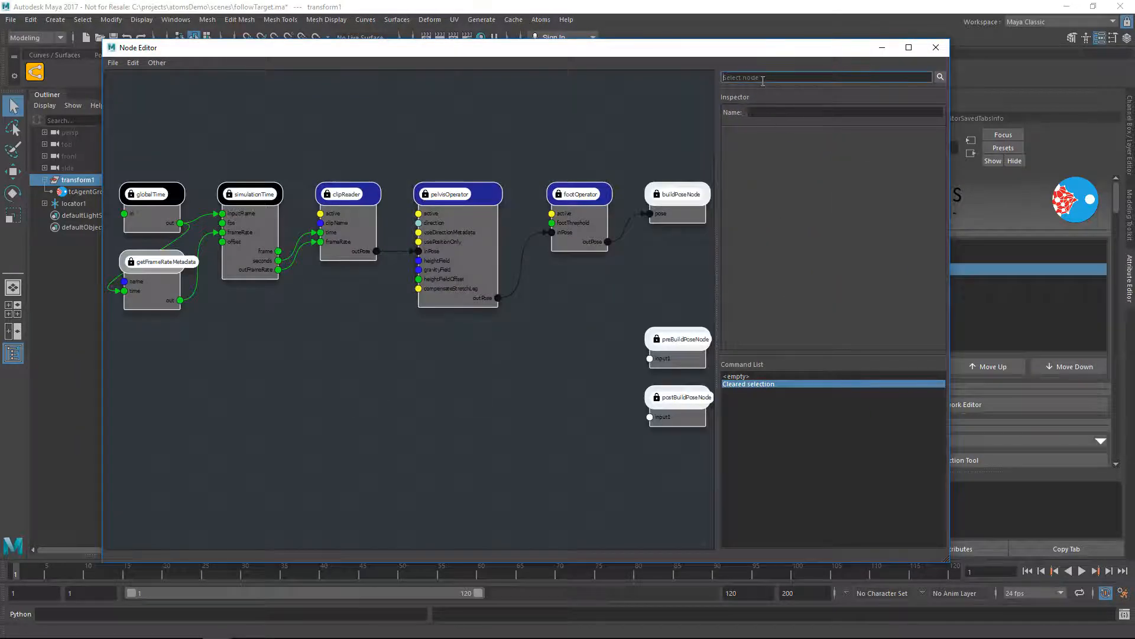
{"action": "type", "text": "foot"}
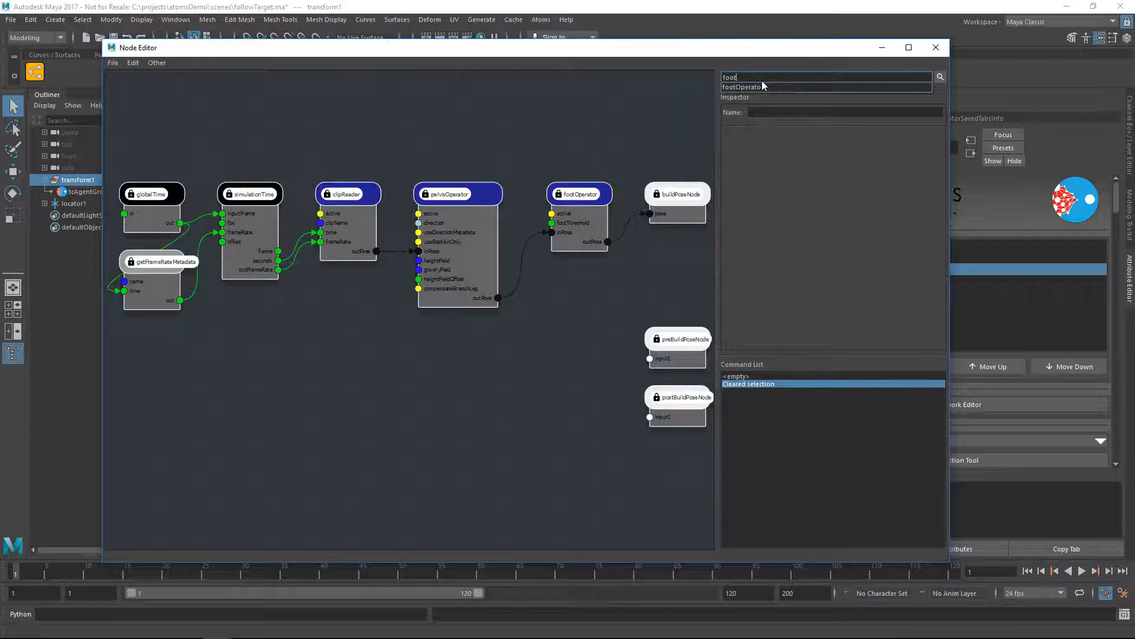
{"action": "key", "text": "Down"}
{"action": "key", "text": "Return"}
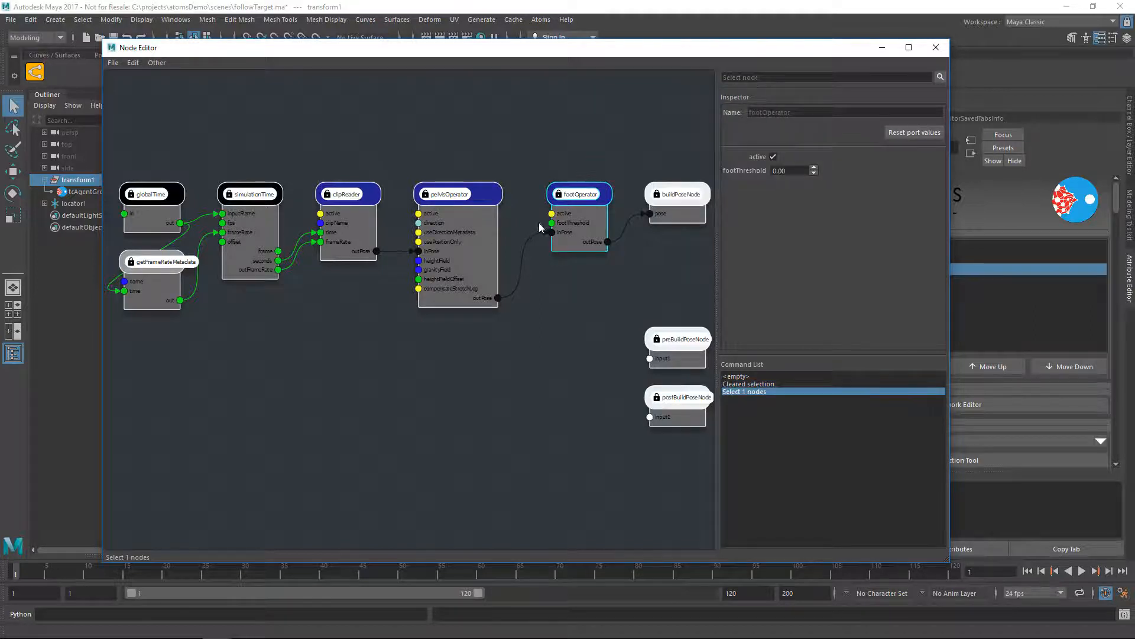
{"action": "key", "text": "f"}
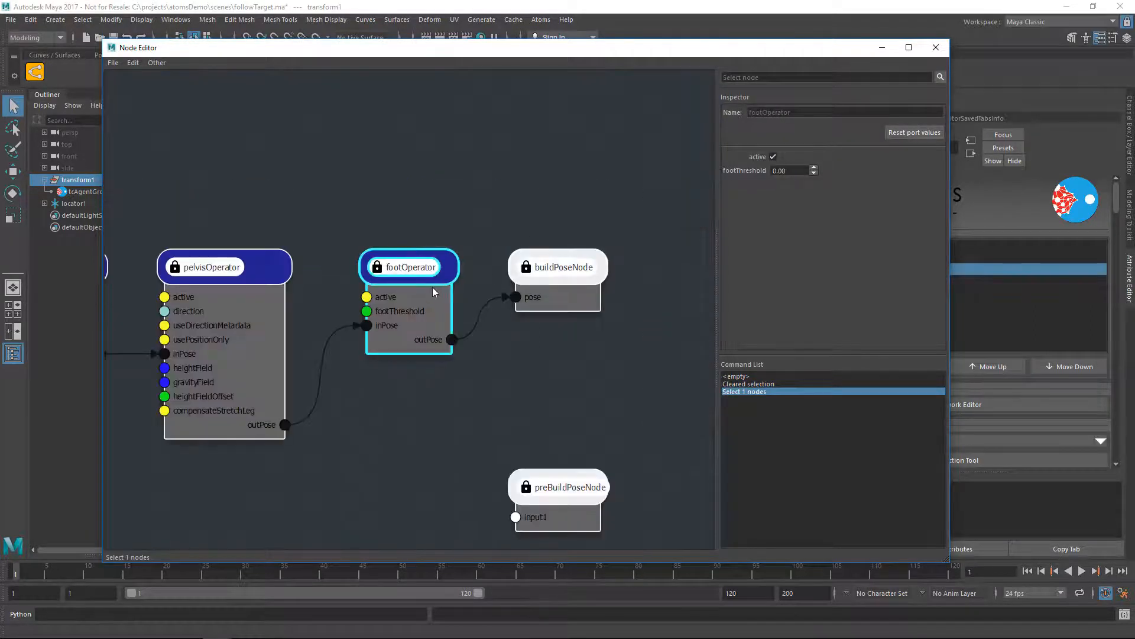
{"action": "key", "text": "a"}
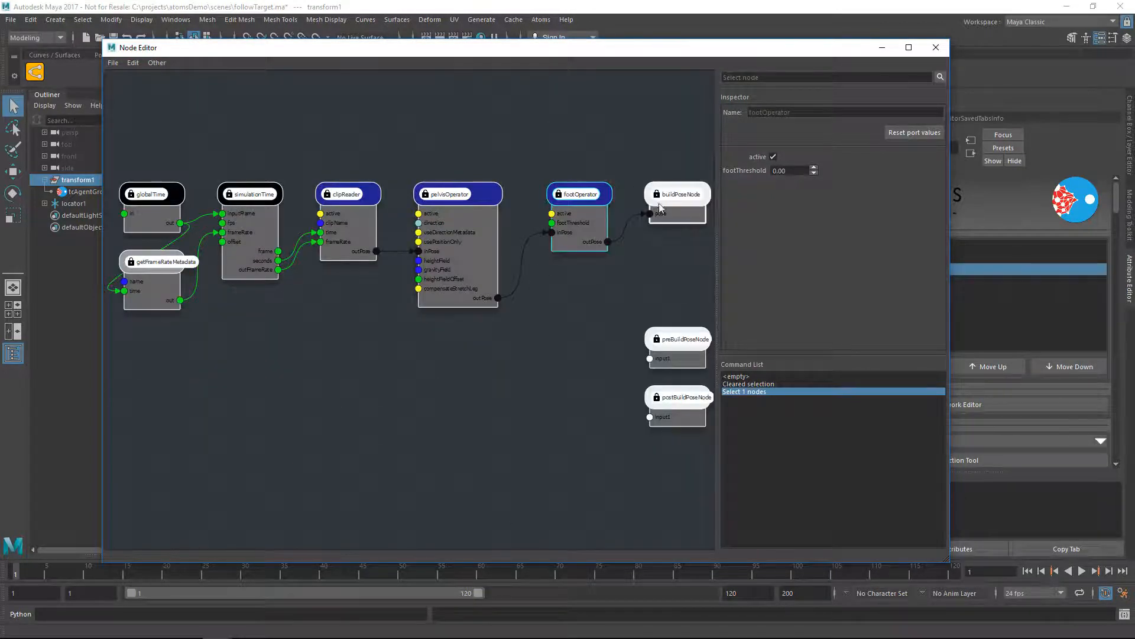
Step: Enable usePositionOnly on the pelvisOperator node as a trial and reset the node's port values
{"action": "left_click", "coordinate": [473, 203]}
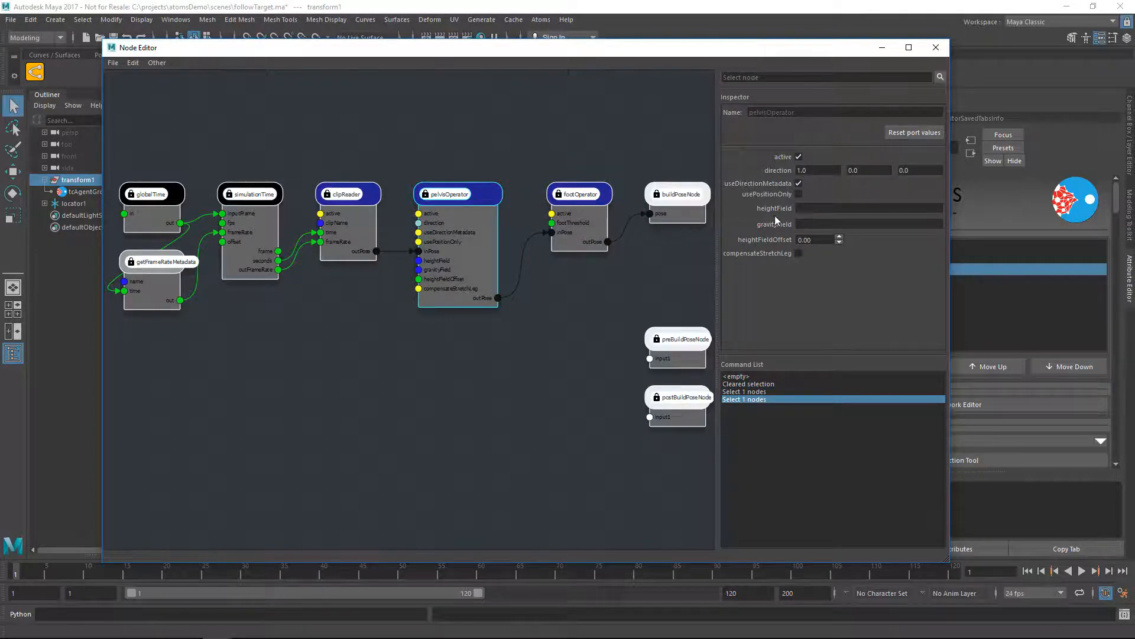
{"action": "left_click", "coordinate": [800, 194]}
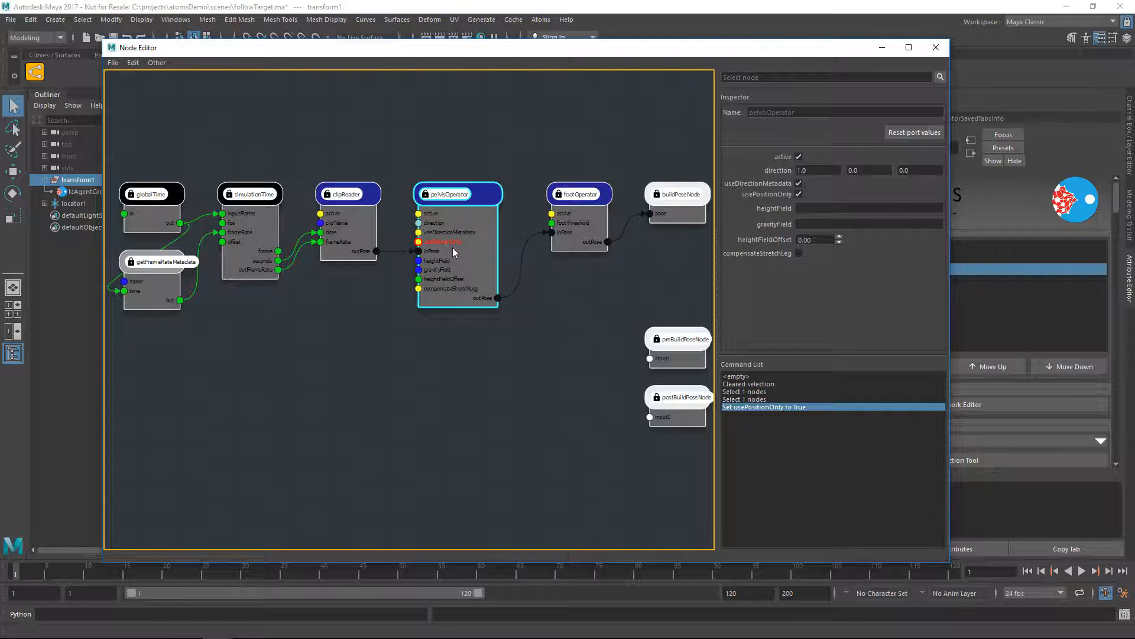
{"action": "left_click", "coordinate": [902, 133]}
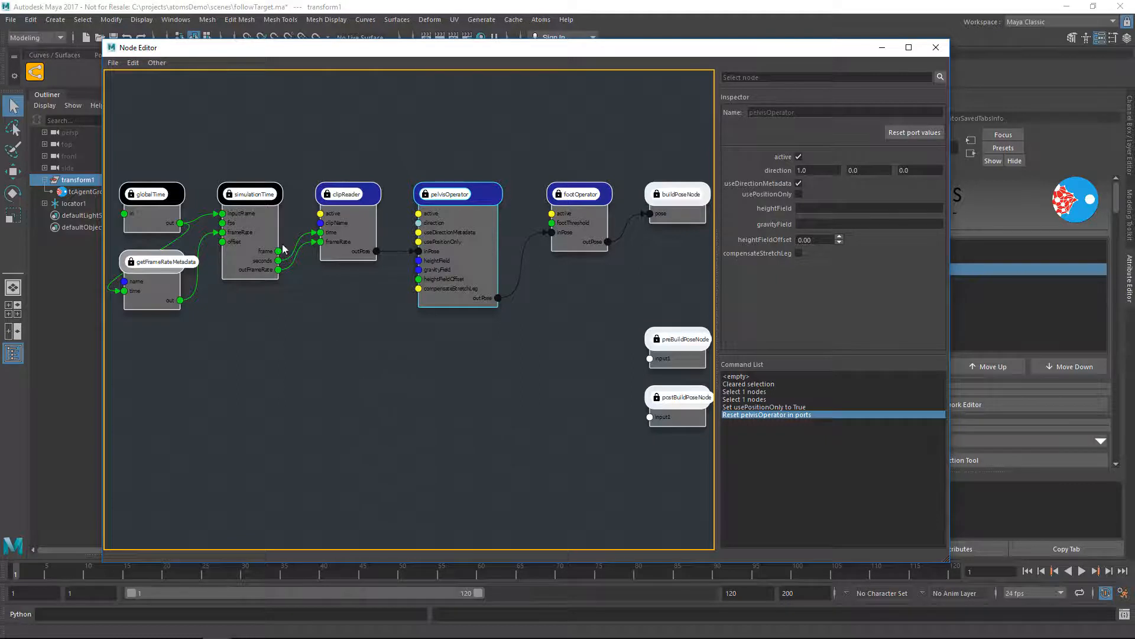
Step: Read the node editor's help on its shortcuts and close it
{"action": "left_click", "coordinate": [157, 64]}
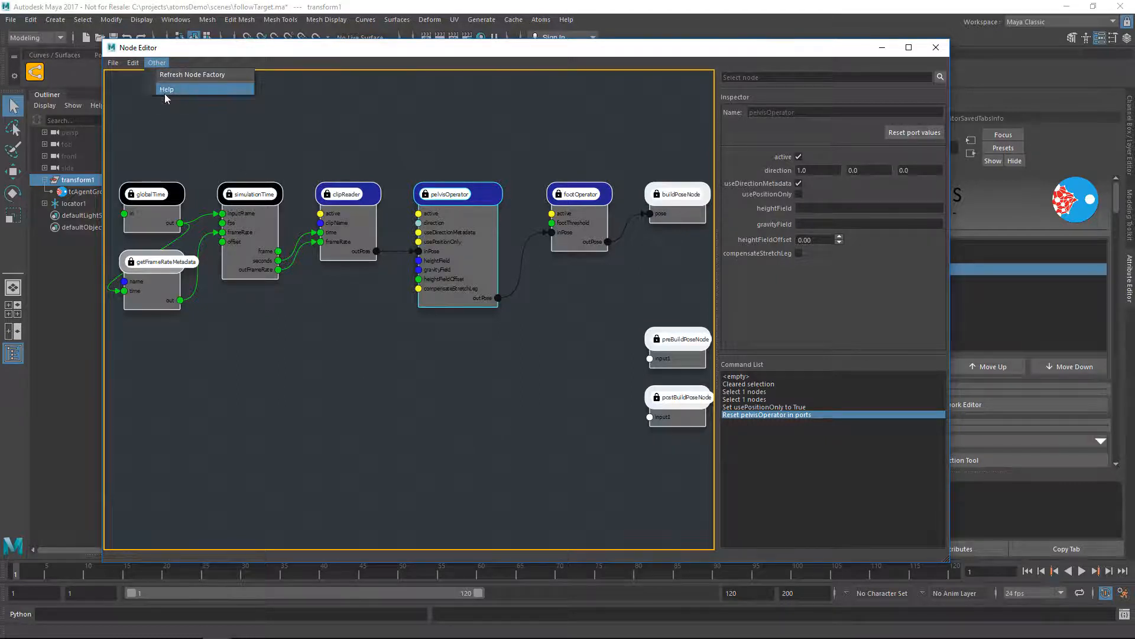
{"action": "left_click", "coordinate": [166, 90]}
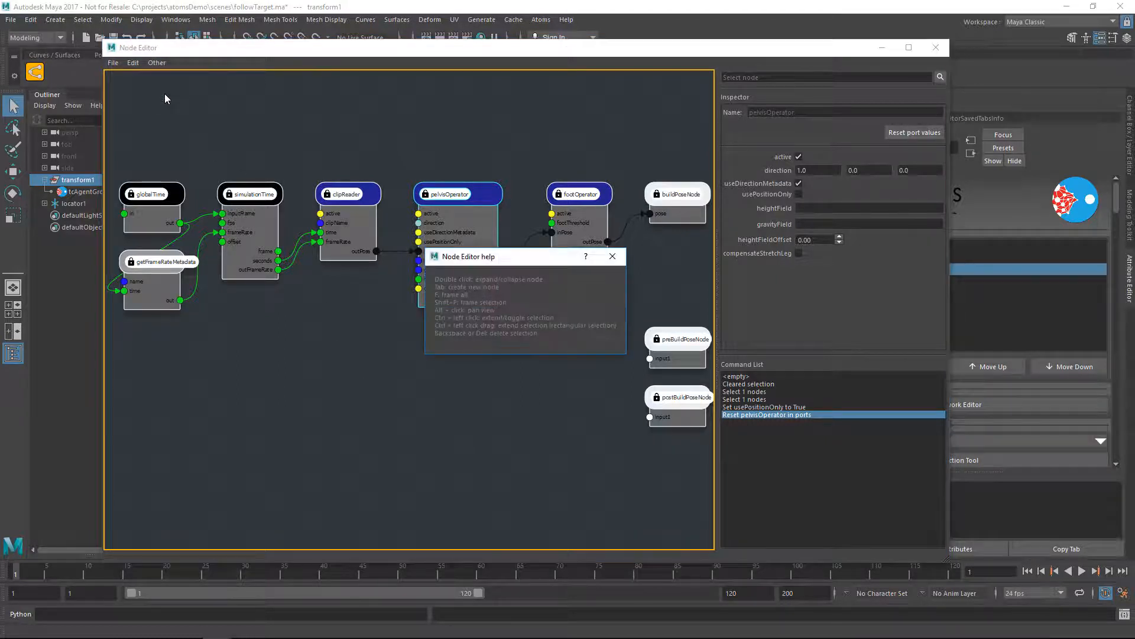
{"action": "left_click", "coordinate": [609, 262]}
{"action": "left_click", "coordinate": [155, 63]}
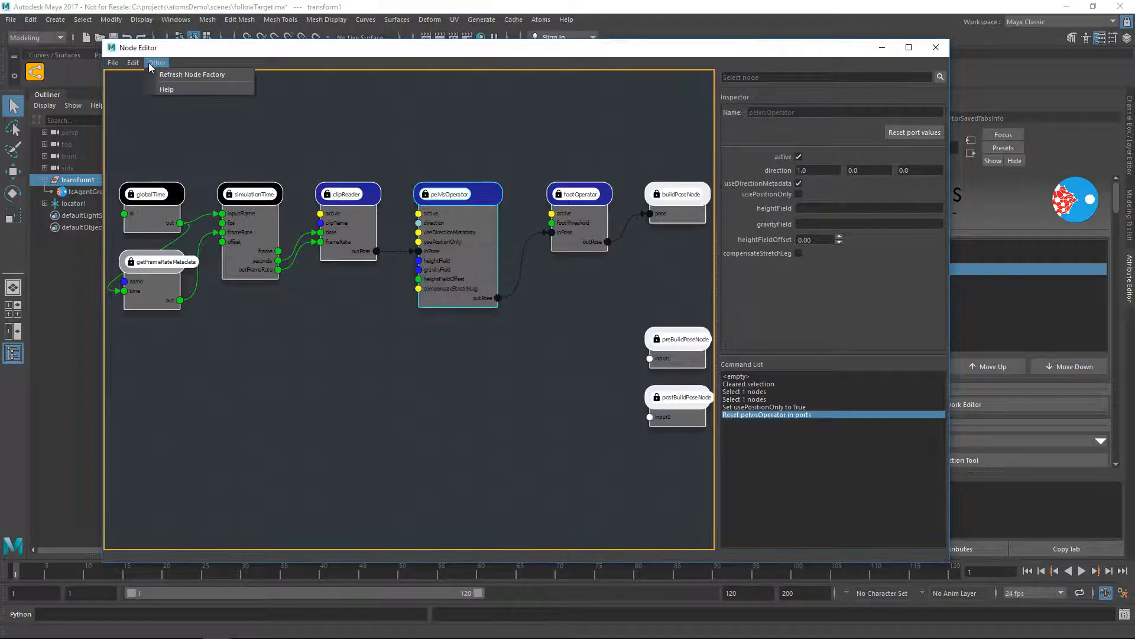
{"action": "mouse_move", "coordinate": [137, 64]}
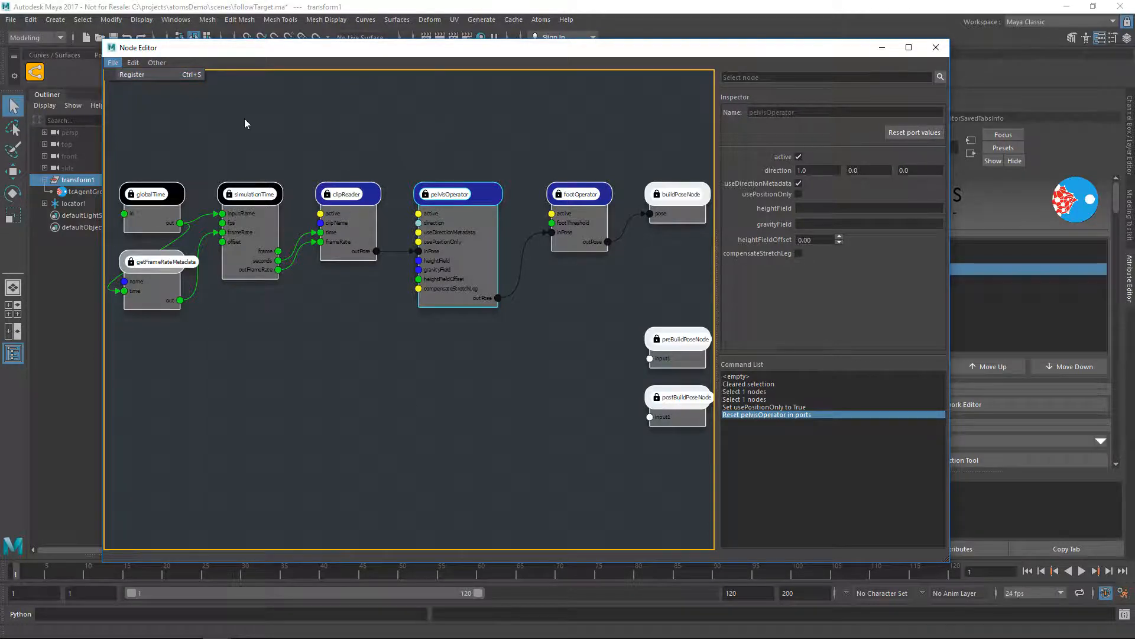
{"action": "left_click", "coordinate": [162, 64]}
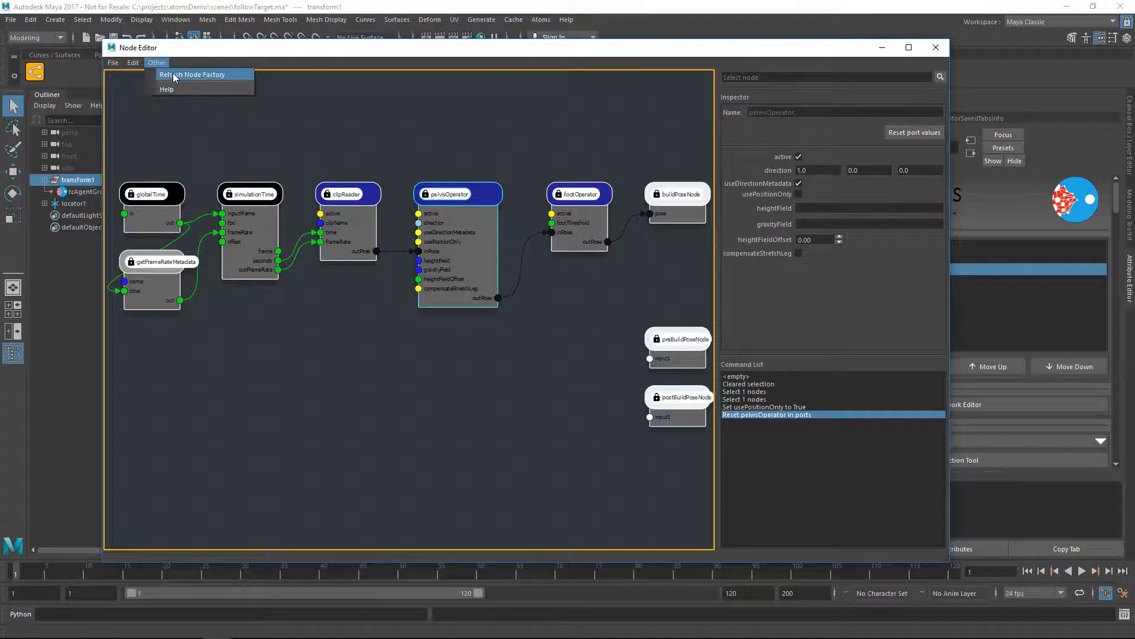
{"action": "left_click", "coordinate": [201, 52]}
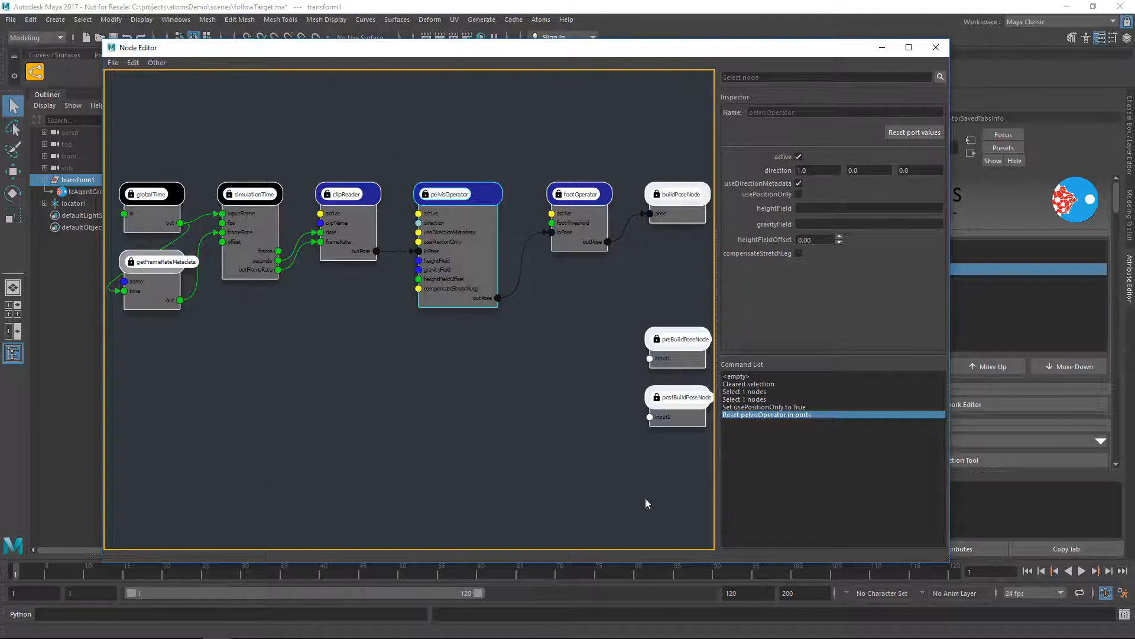
{"action": "left_click", "coordinate": [157, 63]}
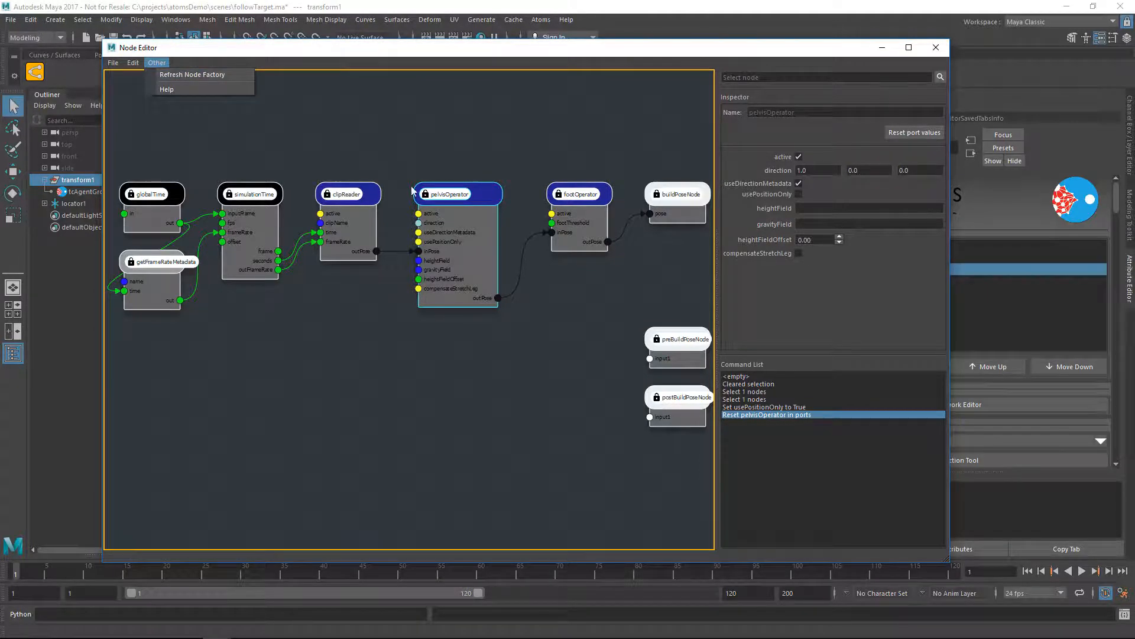
{"action": "left_click", "coordinate": [445, 118]}
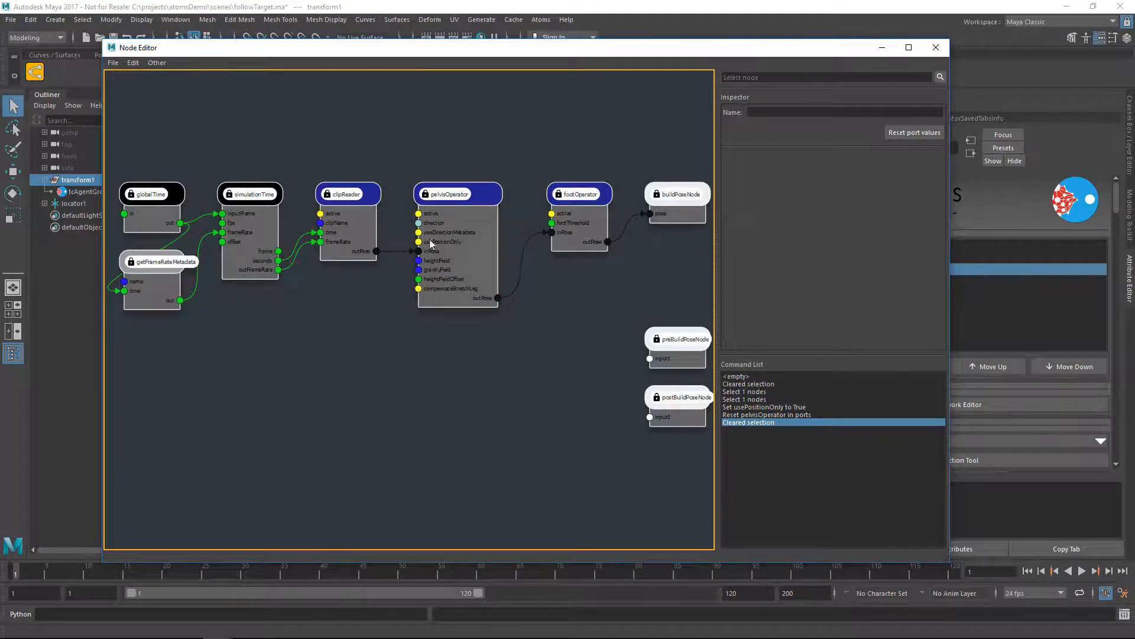
Step: Create a getAgentVectorMetadata node and place it in the empty area below the simulationTime node
{"action": "left_click_drag", "start_coordinate": [484, 54], "coordinate": [212, 50]}
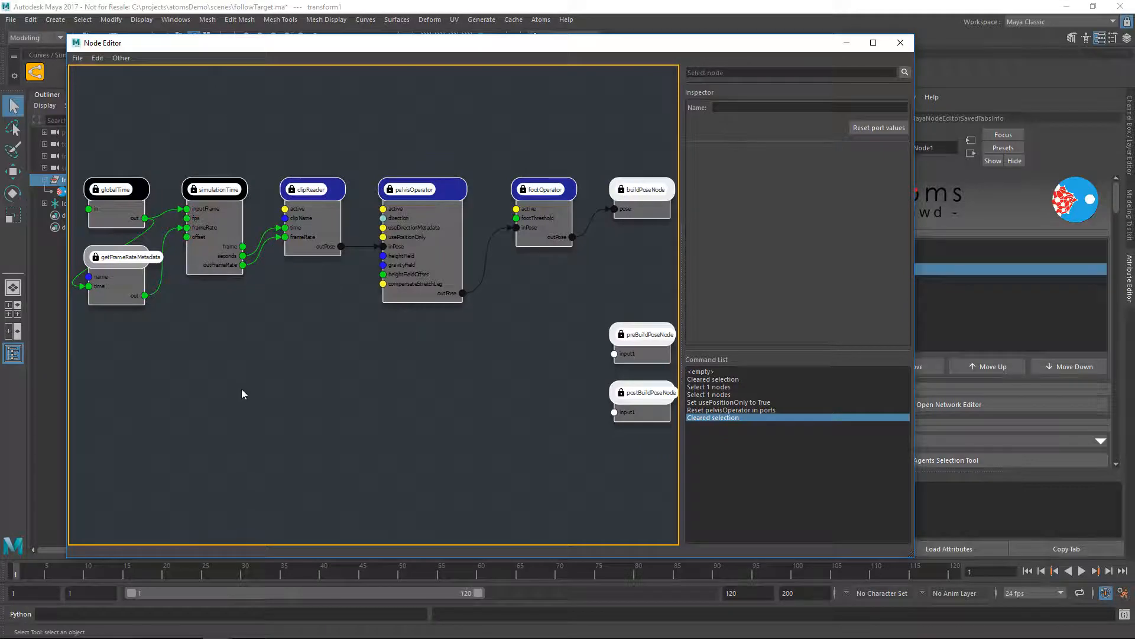
{"action": "key", "text": "Tab"}
{"action": "type", "text": "G"}
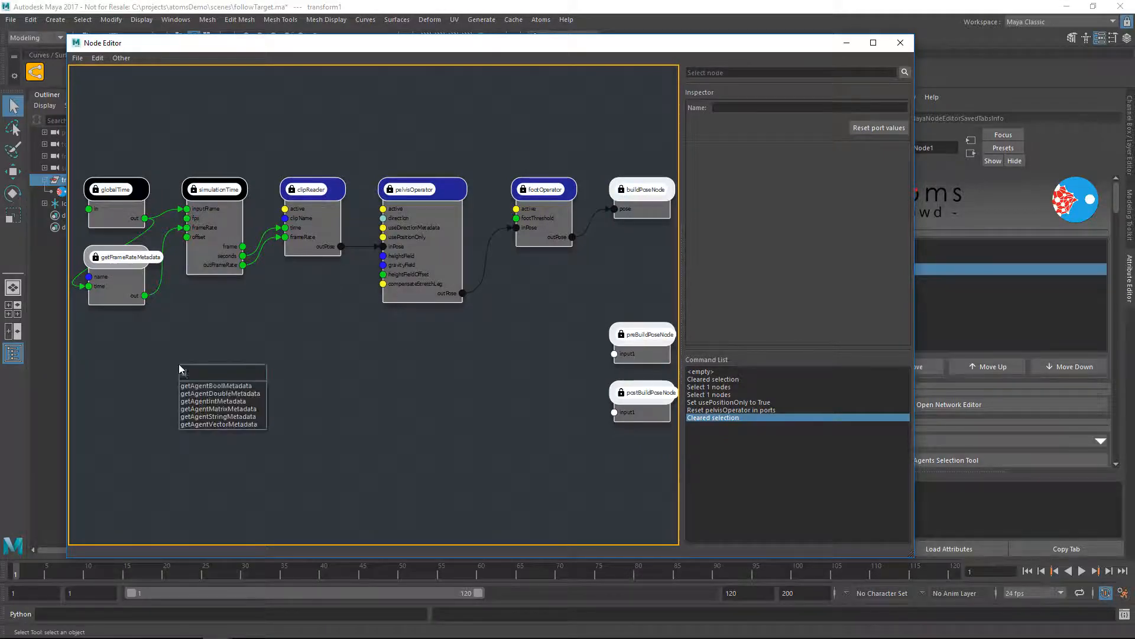
{"action": "type", "text": "et"}
{"action": "left_click", "coordinate": [214, 424]}
{"action": "left_click_drag", "start_coordinate": [217, 378], "coordinate": [220, 340]}
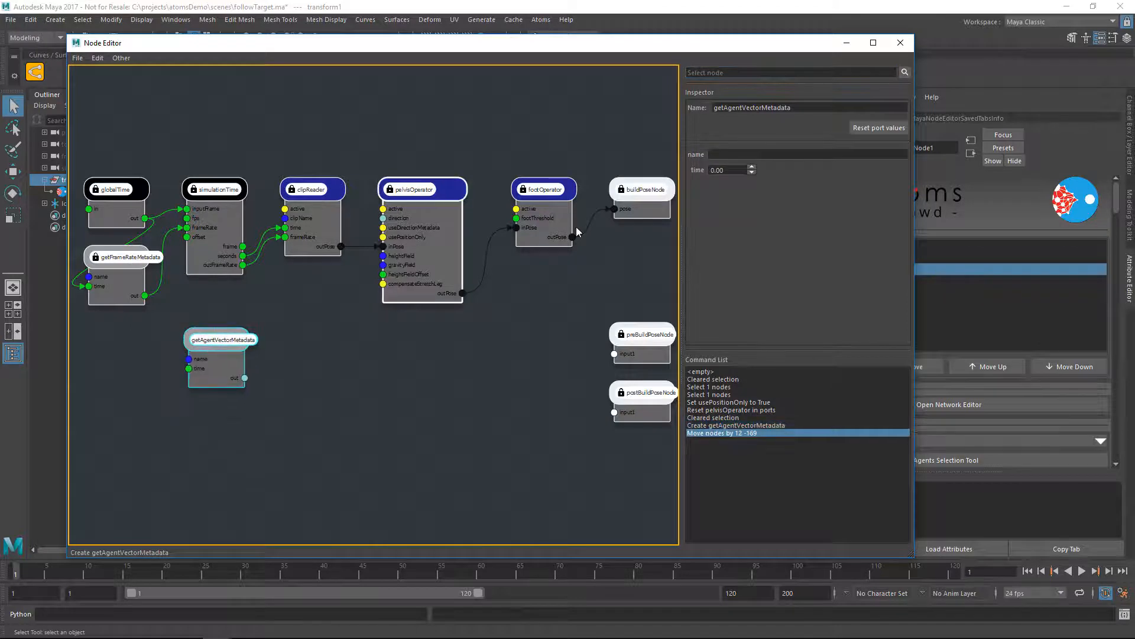
Step: Set the name port of the getAgentVectorMetadata node to position
{"action": "left_click", "coordinate": [730, 154]}
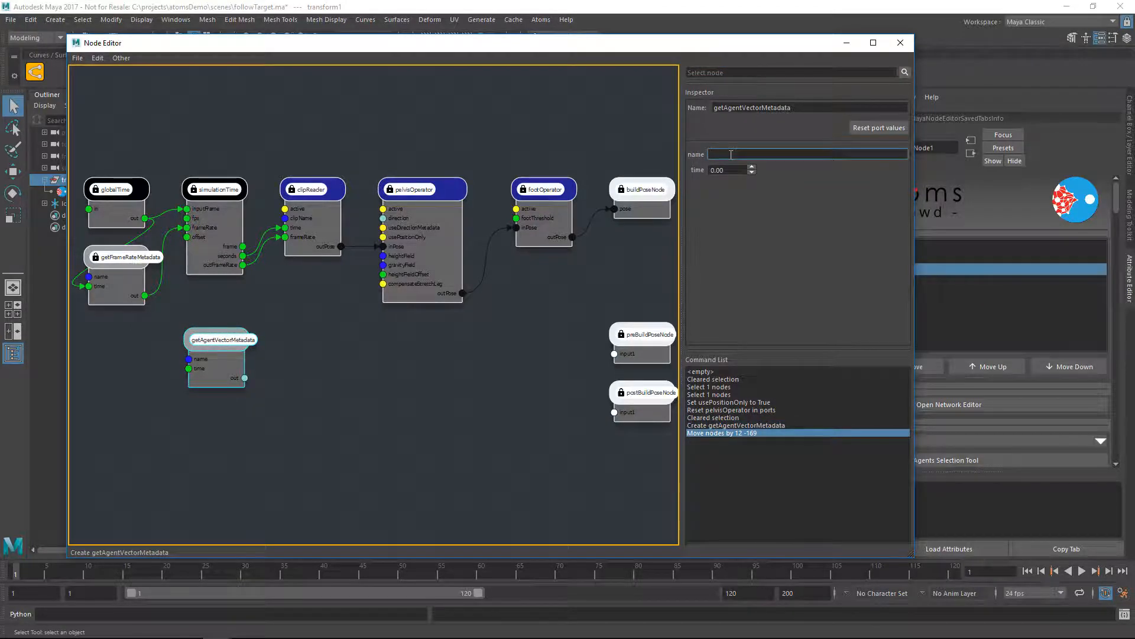
{"action": "type", "text": "position"}
{"action": "key", "text": "Return"}
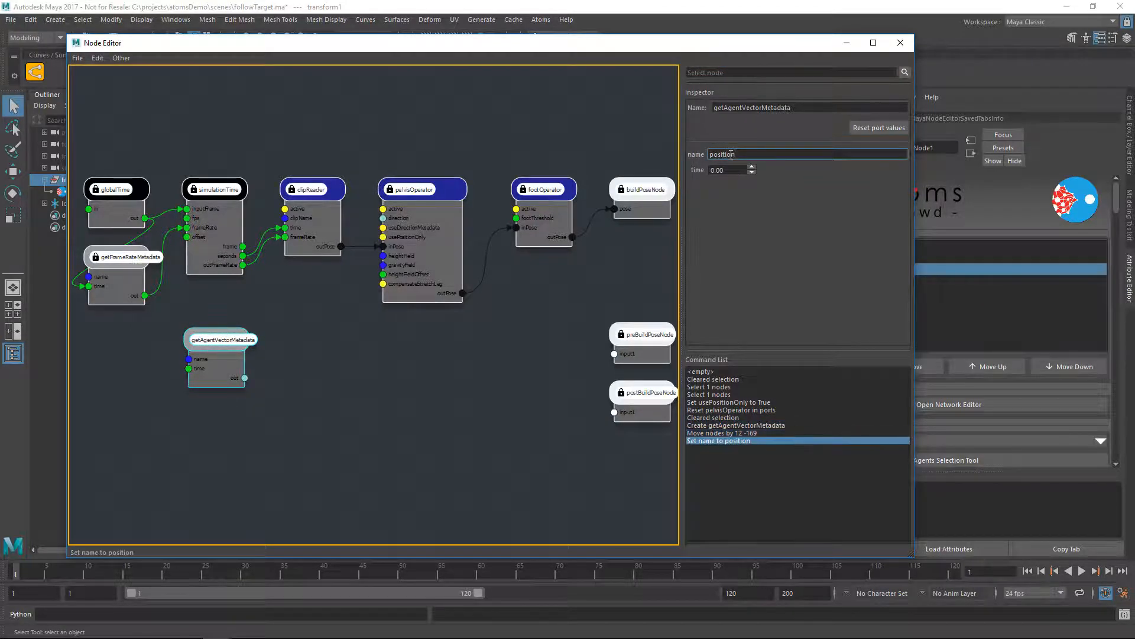
Step: Connect the globalTime node's out port to the time port of getAgentVectorMetadata and position the node below simulationTime
{"action": "left_click_drag", "start_coordinate": [226, 349], "coordinate": [236, 352]}
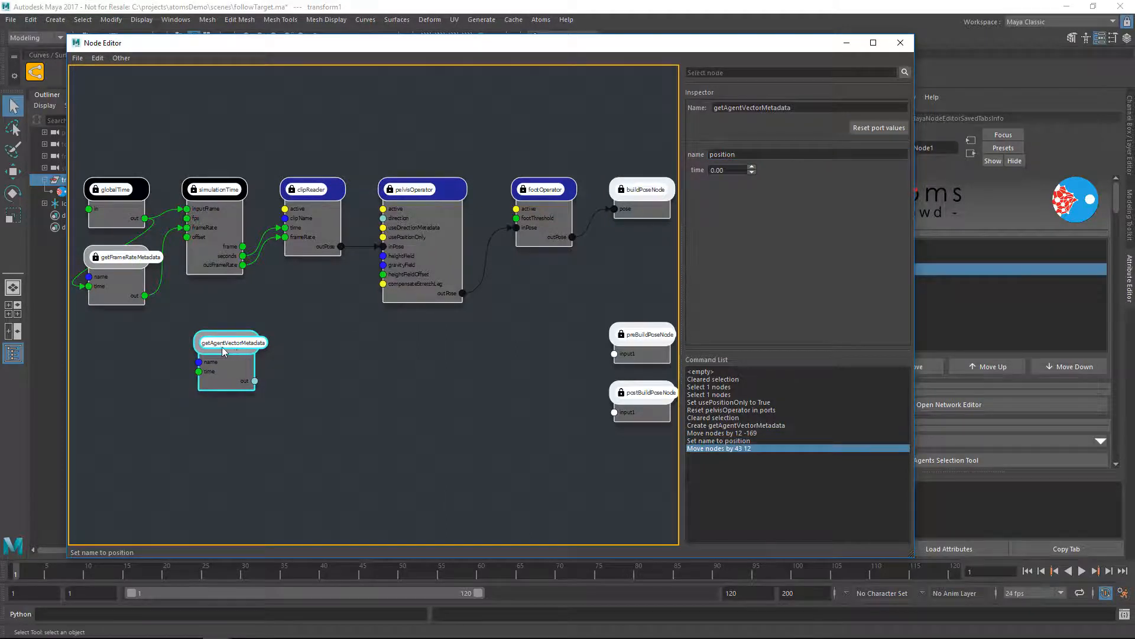
{"action": "double_click", "coordinate": [208, 350]}
{"action": "double_click", "coordinate": [204, 348]}
{"action": "left_click_drag", "start_coordinate": [219, 348], "coordinate": [227, 346]}
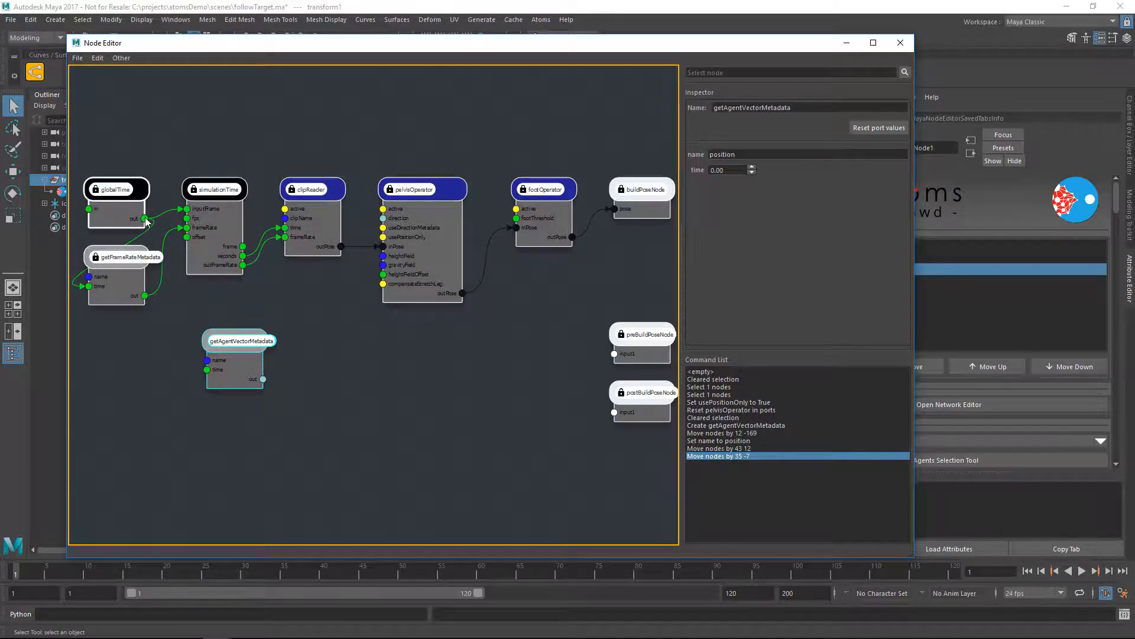
{"action": "left_click_drag", "start_coordinate": [144, 219], "coordinate": [223, 344]}
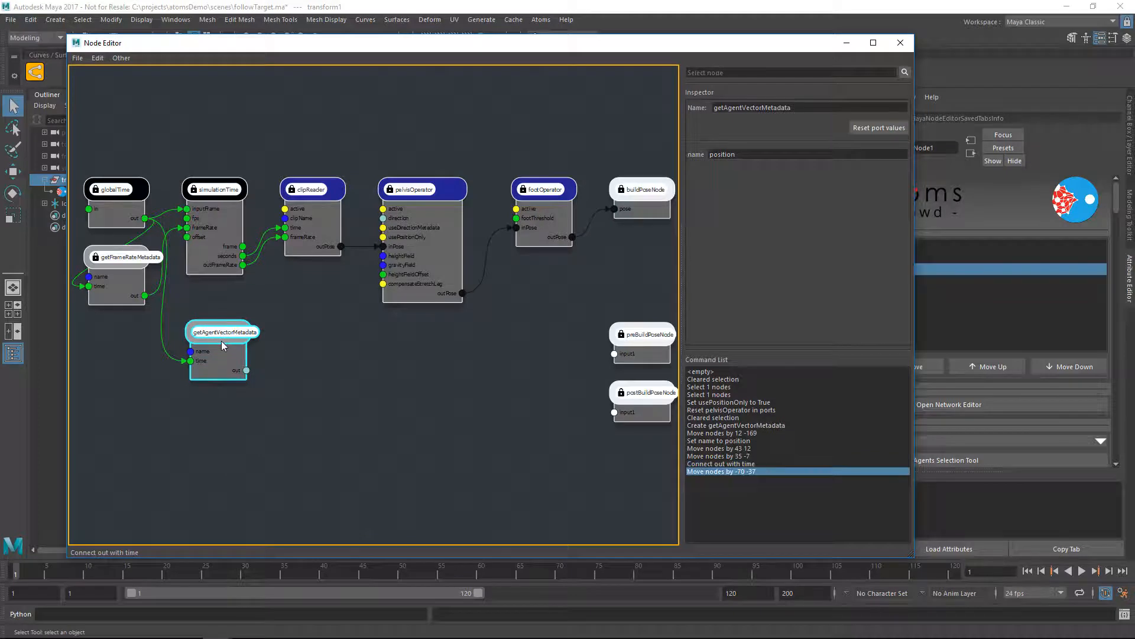
Step: Create an ExposeVector3 node and place it below getAgentVectorMetadata
{"action": "left_click", "coordinate": [211, 428]}
{"action": "key", "text": "Tab"}
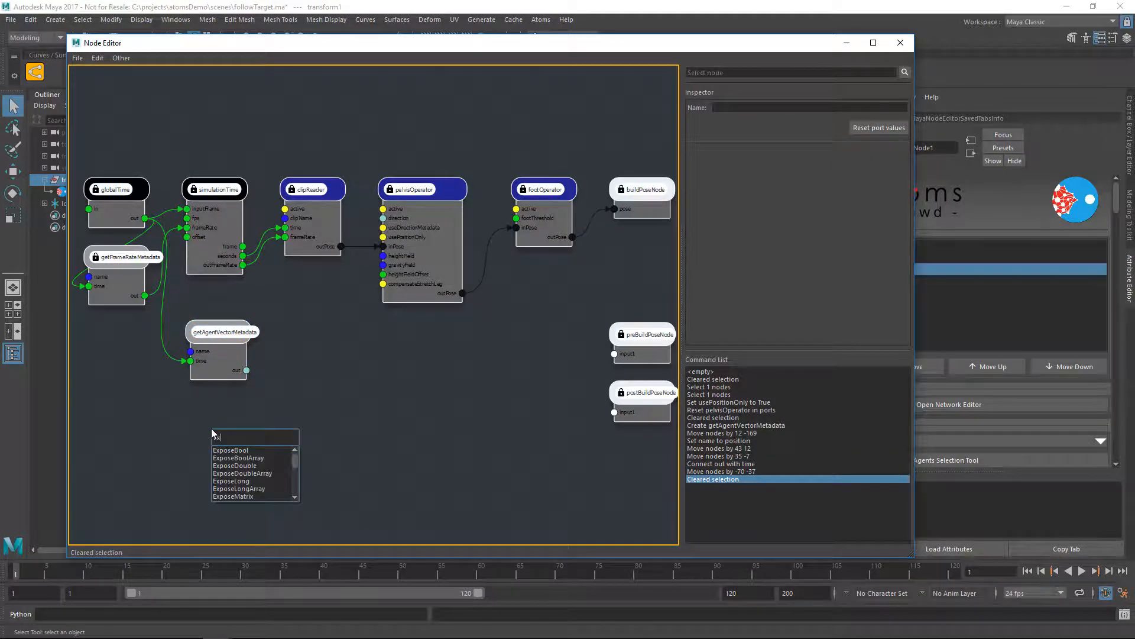
{"action": "type", "text": "Expose"}
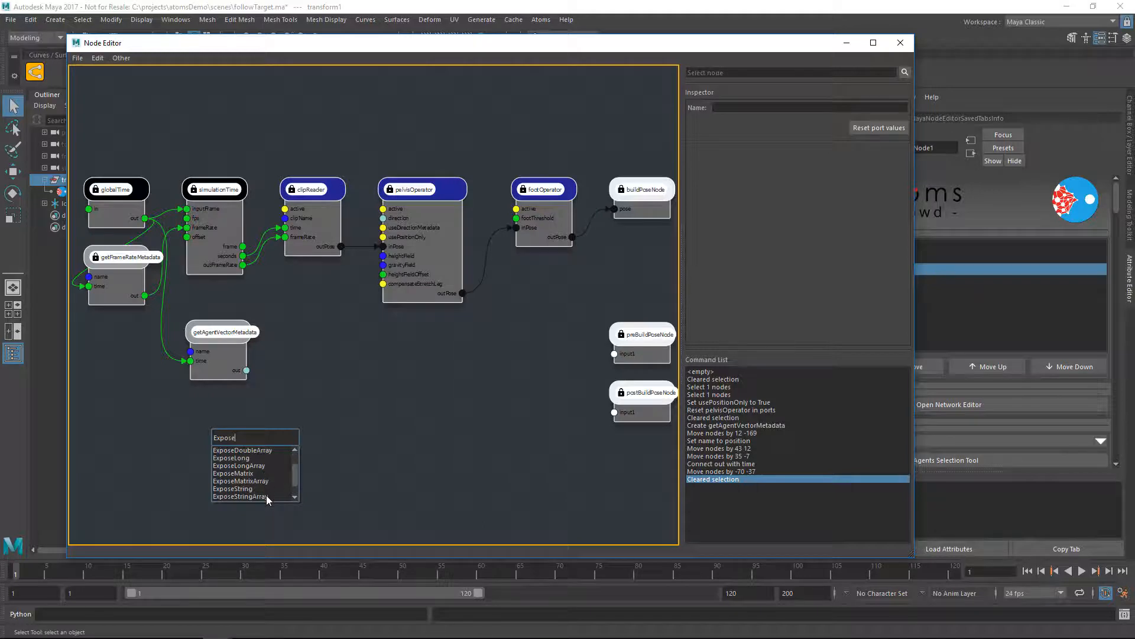
{"action": "scroll", "coordinate": [266, 491], "scroll_direction": "down", "scroll_amount": 2}
{"action": "left_click", "coordinate": [243, 491]}
{"action": "key", "text": "Return"}
{"action": "mouse_move", "coordinate": [218, 450]}
{"action": "left_mouse_down"}
{"action": "mouse_move", "coordinate": [198, 426]}
{"action": "mouse_move", "coordinate": [223, 429]}
{"action": "left_mouse_up"}
Step: Rename the ExposeVector3 node to TargetPosition and align it under getAgentVectorMetadata
{"action": "double_click", "coordinate": [216, 425]}
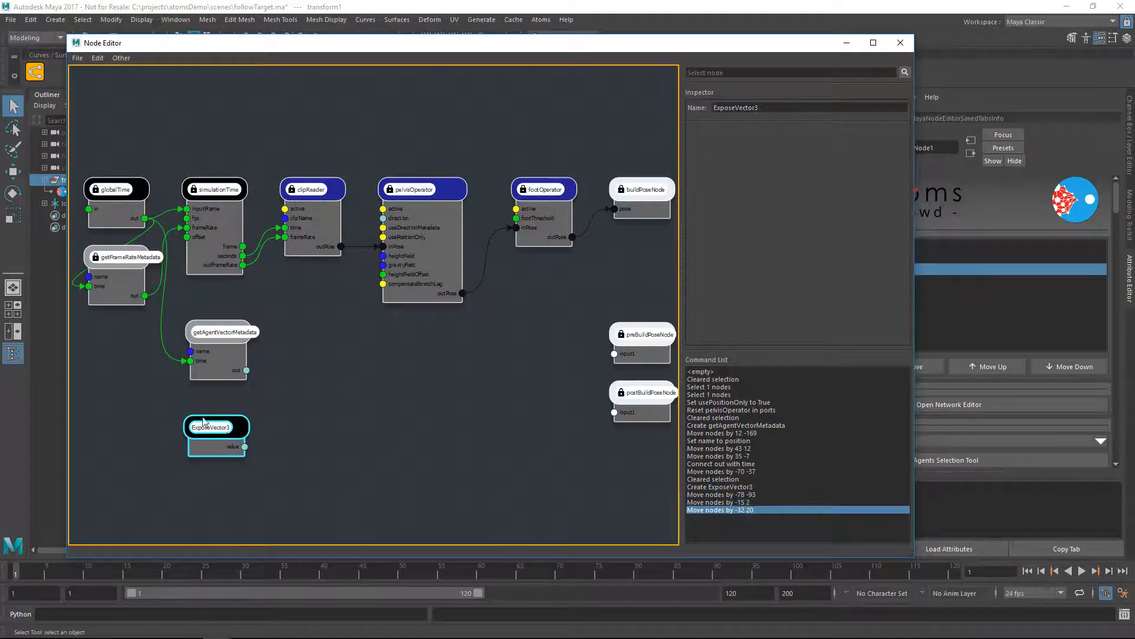
{"action": "double_click", "coordinate": [731, 108]}
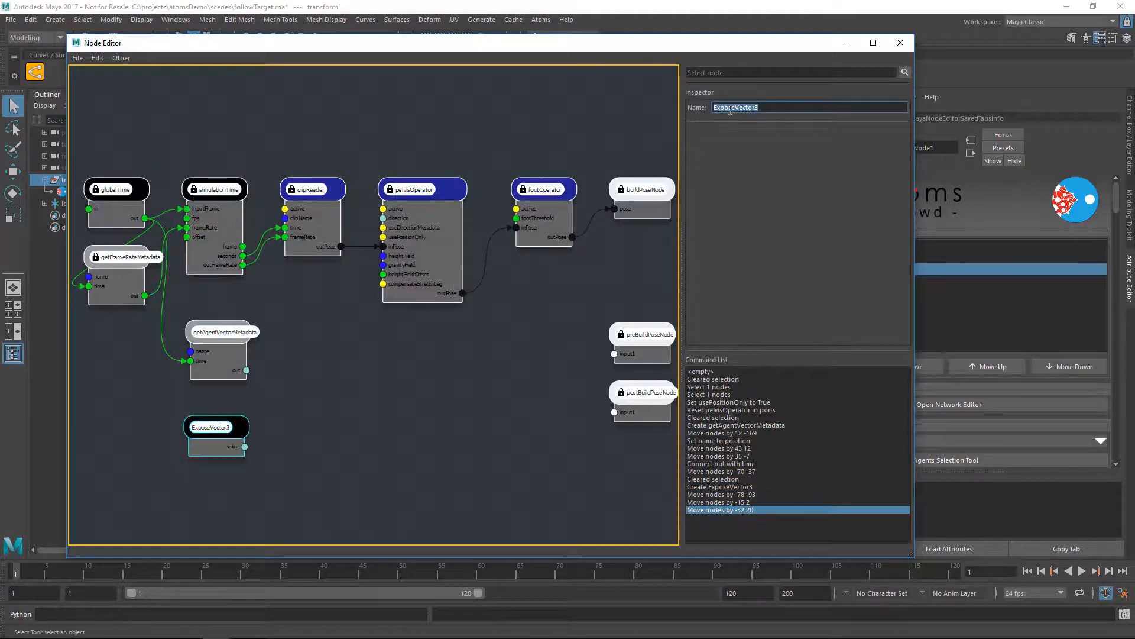
{"action": "type", "text": "TargetPosition"}
{"action": "key", "text": "Return"}
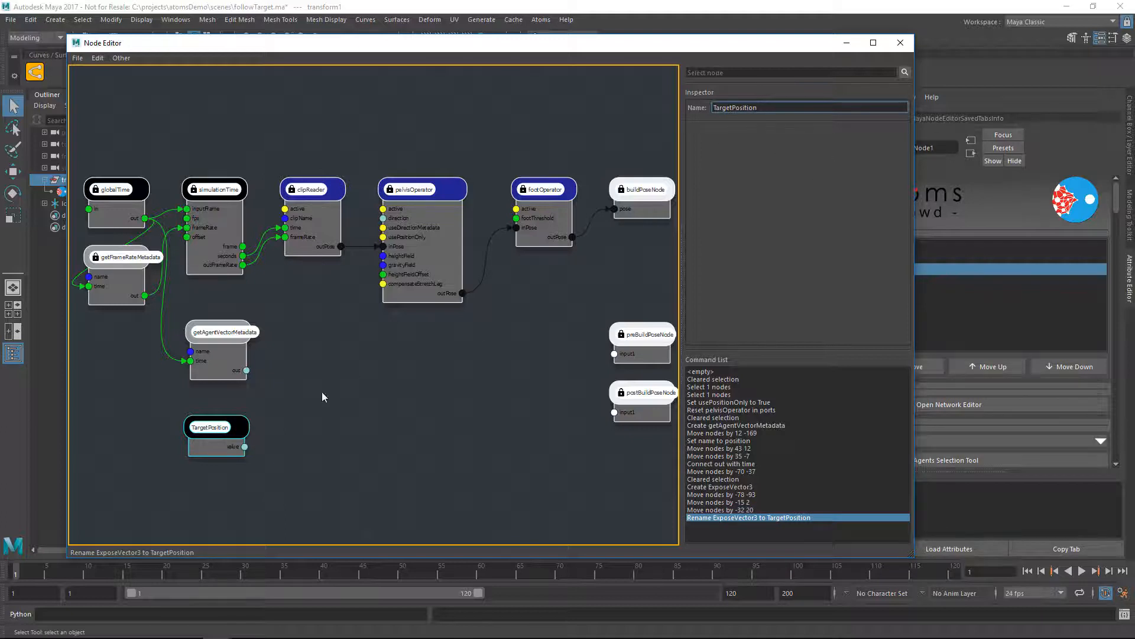
{"action": "left_click_drag", "start_coordinate": [213, 432], "coordinate": [216, 429]}
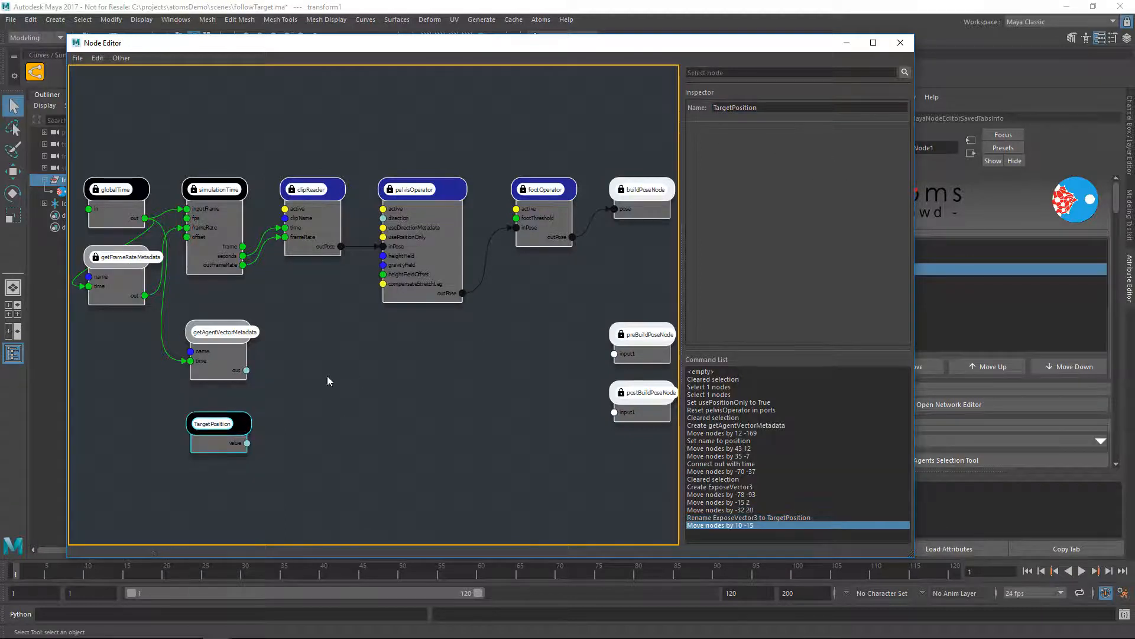
Step: Create a SubtractVector node with TargetPosition's value connected to in1 and getAgentVectorMetadata's out connected to in2
{"action": "left_click", "coordinate": [327, 375]}
{"action": "key", "text": "Tab"}
{"action": "type", "text": "sub"}
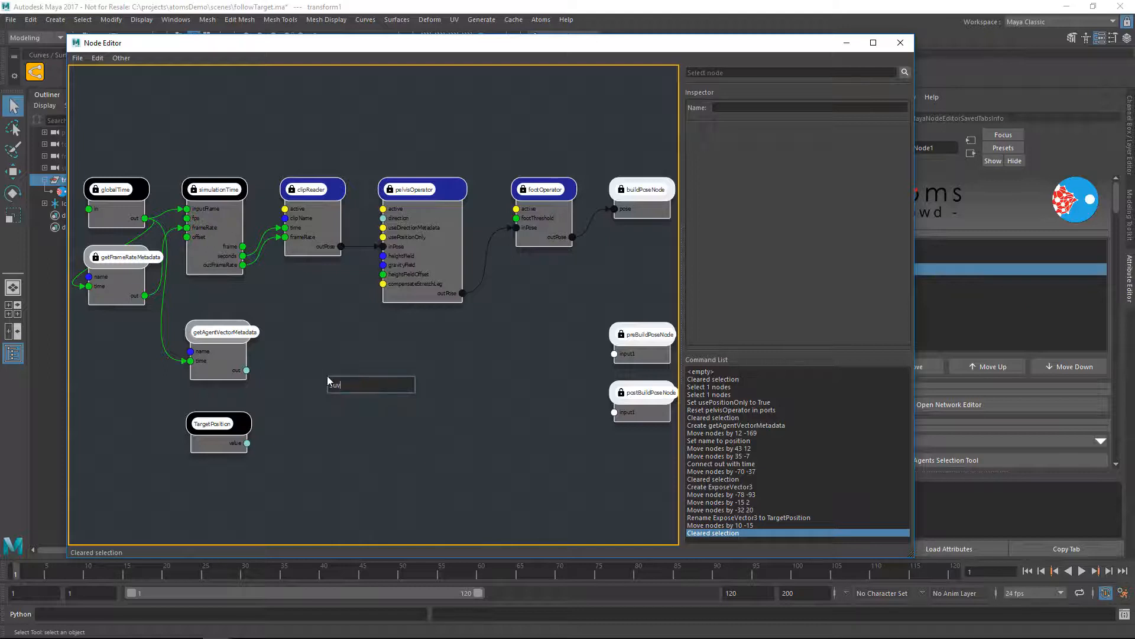
{"action": "key", "text": "Down"}
{"action": "key", "text": "Down"}
{"action": "key", "text": "Down"}
{"action": "key", "text": "Down"}
{"action": "key", "text": "Return"}
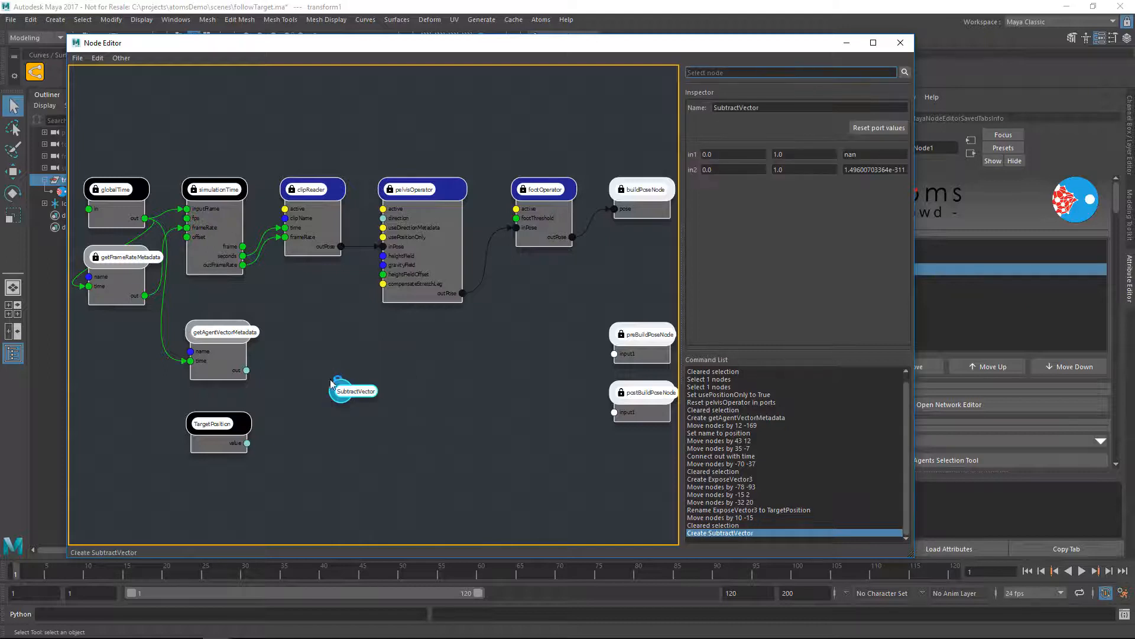
{"action": "left_click_drag", "start_coordinate": [247, 370], "coordinate": [322, 402]}
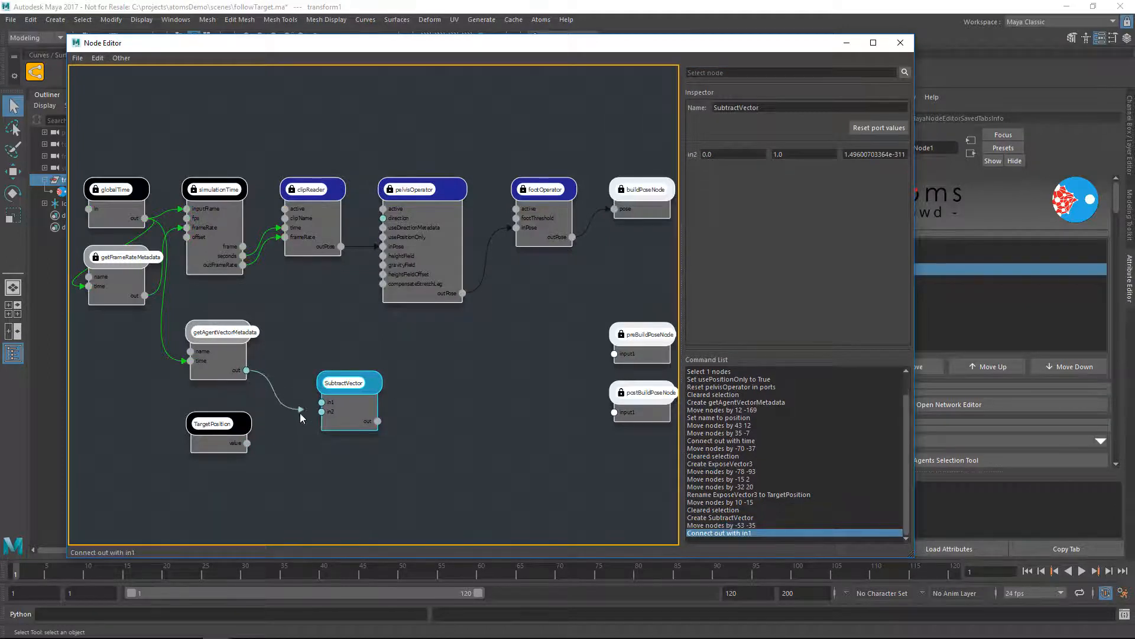
{"action": "left_click_drag", "start_coordinate": [246, 443], "coordinate": [323, 400]}
Step: Create a NormalizedVector node beside SubtractVector and connect SubtractVector's out port to its in port
{"action": "key", "text": "Tab"}
{"action": "type", "text": "N"}
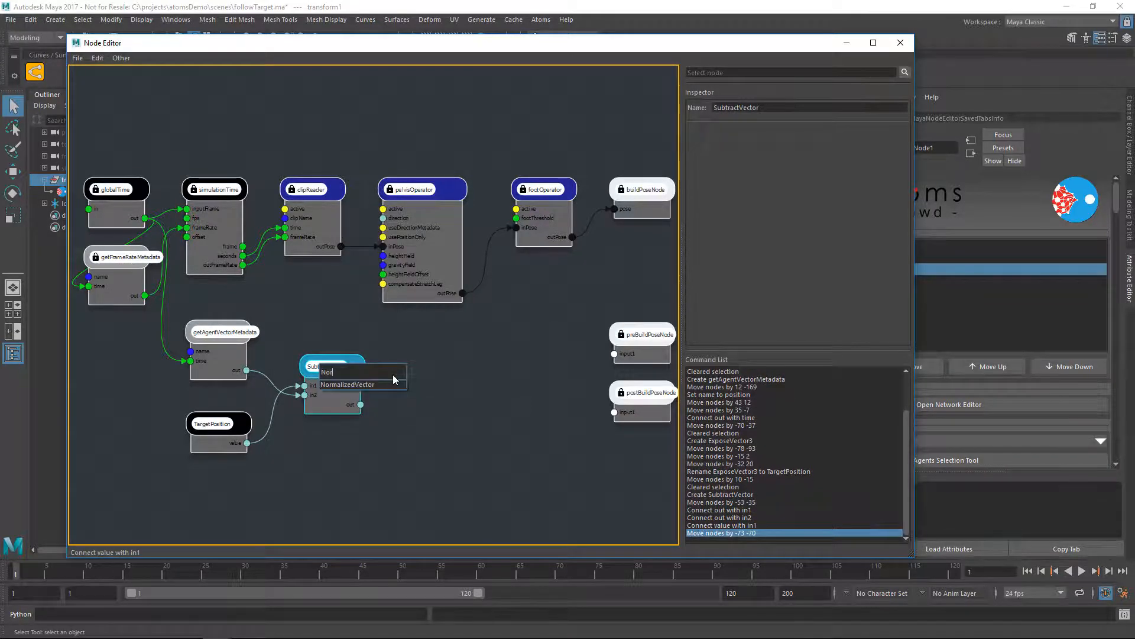
{"action": "key", "text": "Return"}
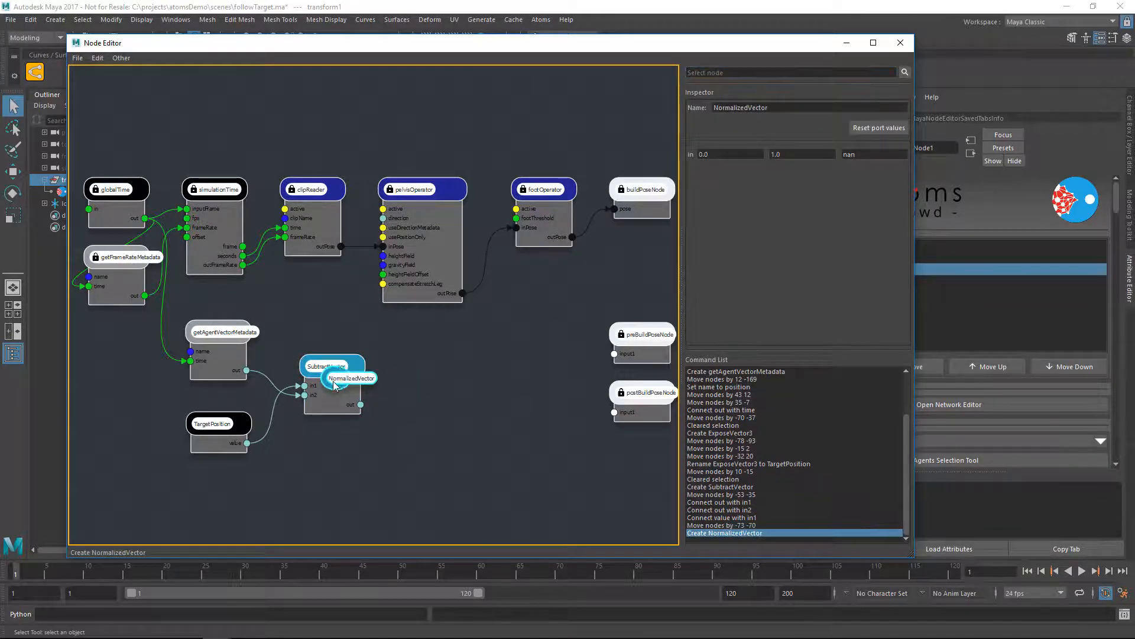
{"action": "left_click_drag", "start_coordinate": [366, 390], "coordinate": [407, 368]}
Step: Create a setAgentVectorMetadata node beside NormalizedVector and connect NormalizedVector's out port to its in port
{"action": "key", "text": "Tab"}
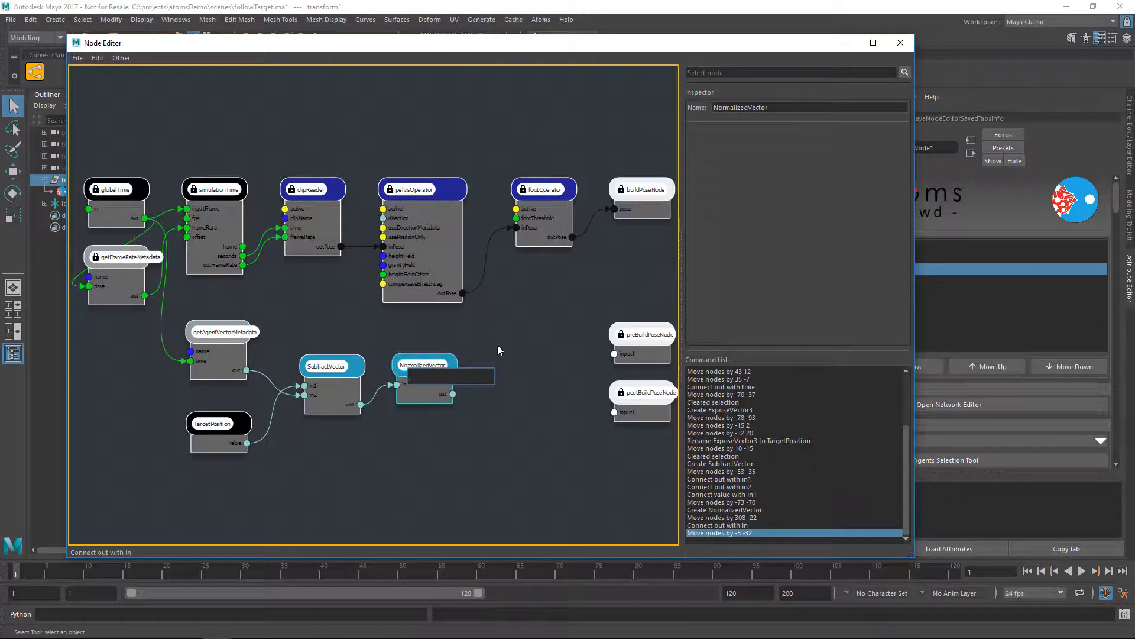
{"action": "type", "text": "SetAg"}
{"action": "key", "text": "Down"}
{"action": "key", "text": "Down"}
{"action": "key", "text": "Down"}
{"action": "key", "text": "Down"}
{"action": "key", "text": "Down"}
{"action": "key", "text": "Down"}
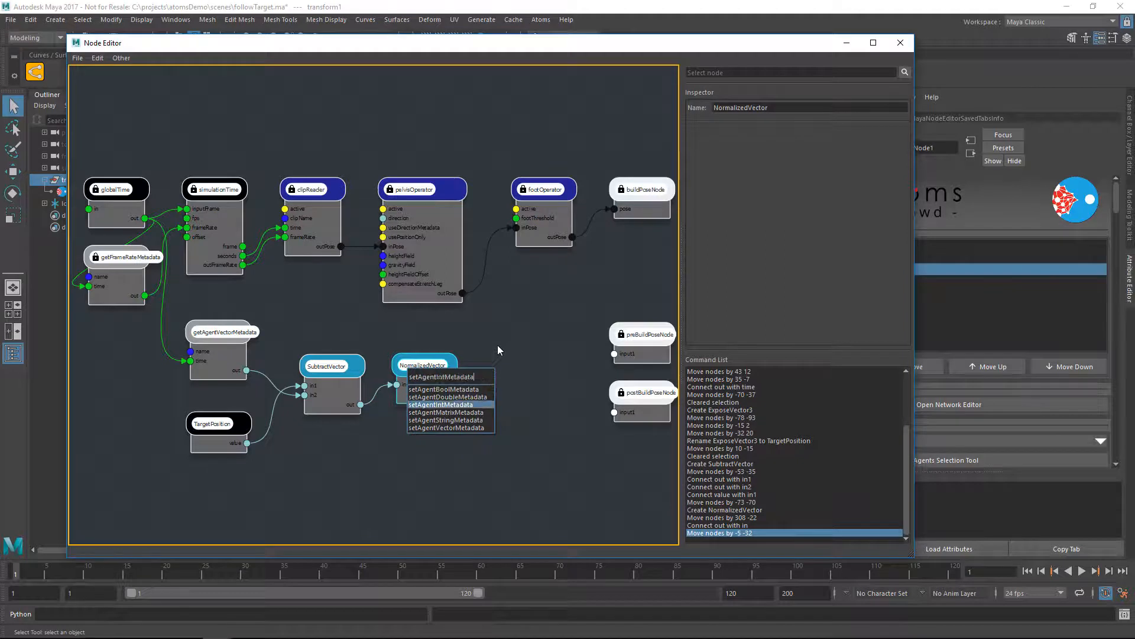
{"action": "key", "text": "Return"}
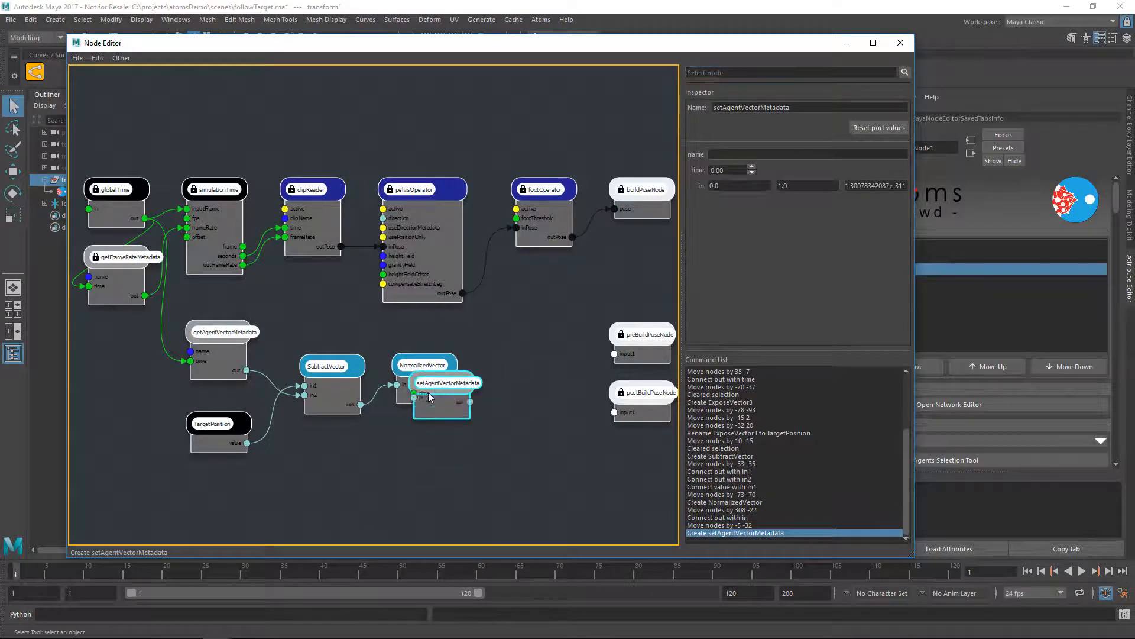
{"action": "left_click_drag", "start_coordinate": [434, 387], "coordinate": [511, 357]}
{"action": "left_click_drag", "start_coordinate": [482, 399], "coordinate": [514, 355]}
Step: Set the name port of setAgentVectorMetadata to direction and connect its out port to input1 of preBuildPoseNode
{"action": "left_click", "coordinate": [716, 153]}
{"action": "type", "text": "d"}
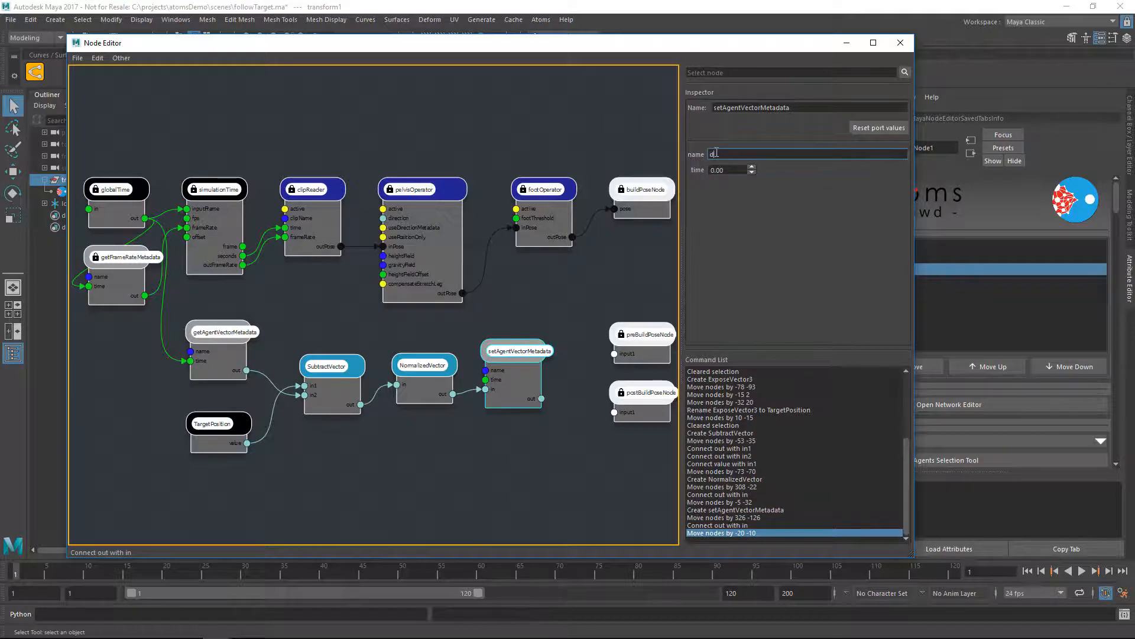
{"action": "type", "text": "irection"}
{"action": "key", "text": "Return"}
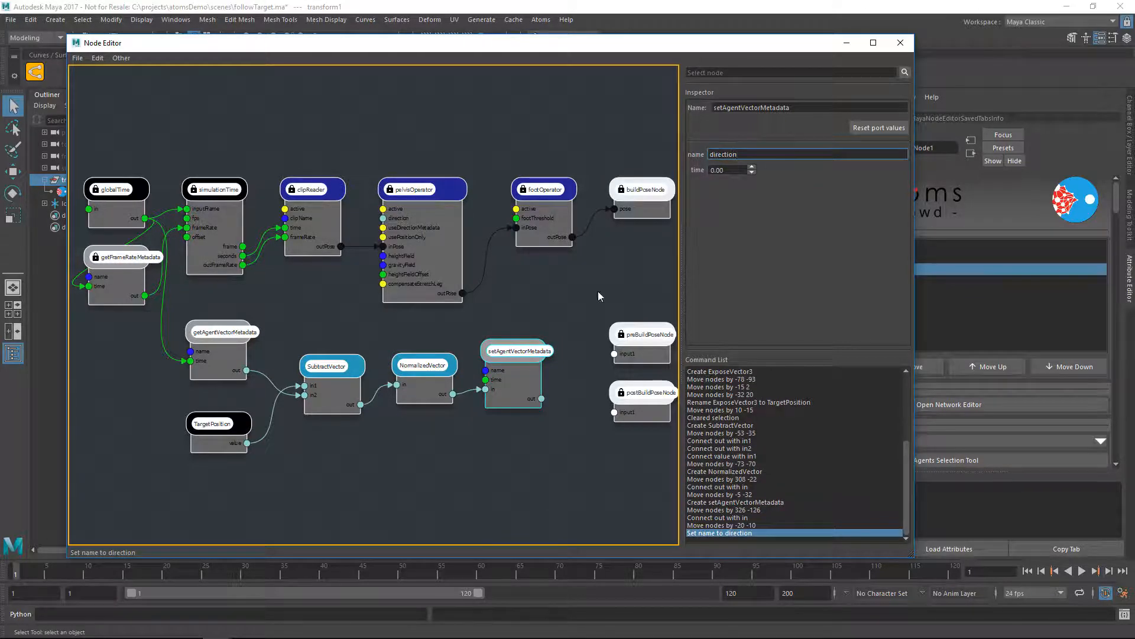
{"action": "left_click_drag", "start_coordinate": [541, 398], "coordinate": [616, 353]}
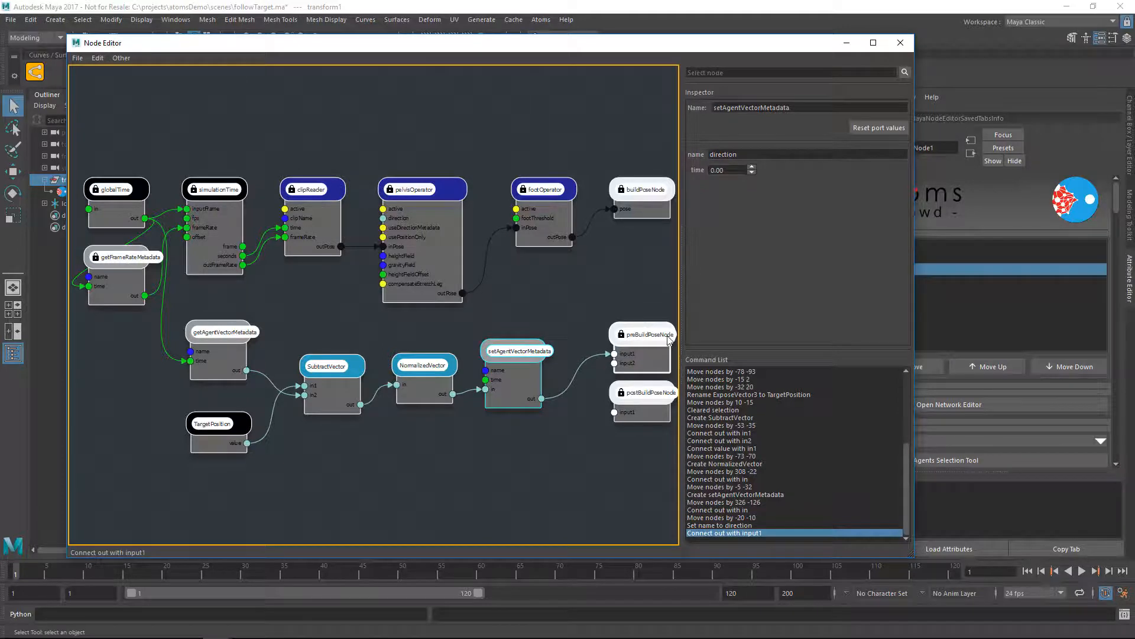
{"action": "left_click_drag", "start_coordinate": [528, 355], "coordinate": [534, 349]}
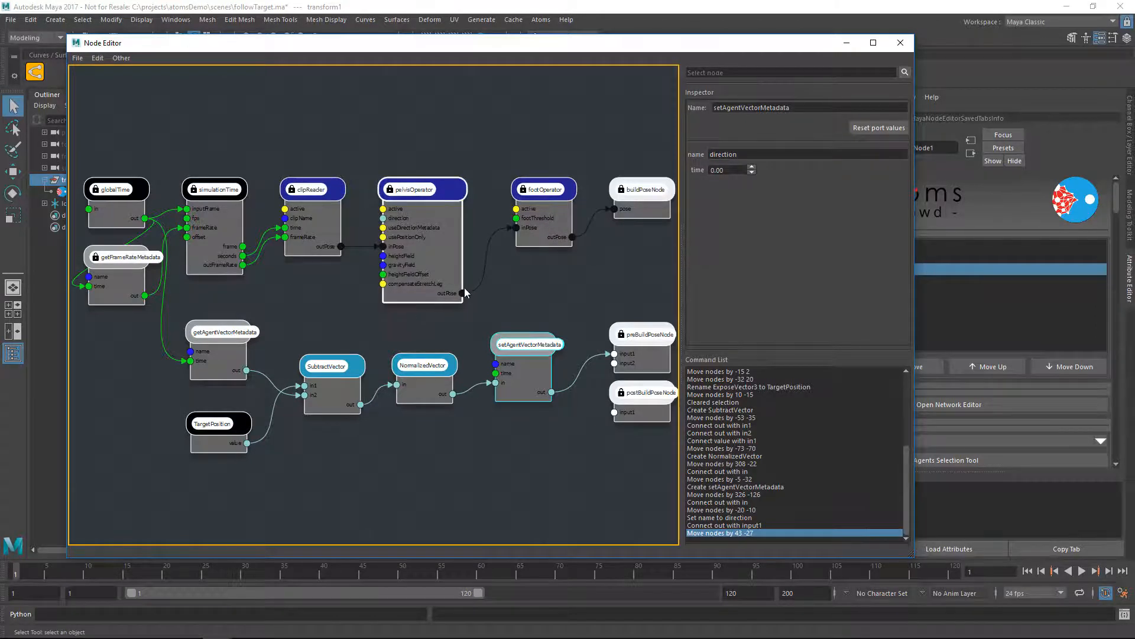
Step: Register the finished network and close the node editor
{"action": "left_click", "coordinate": [490, 463]}
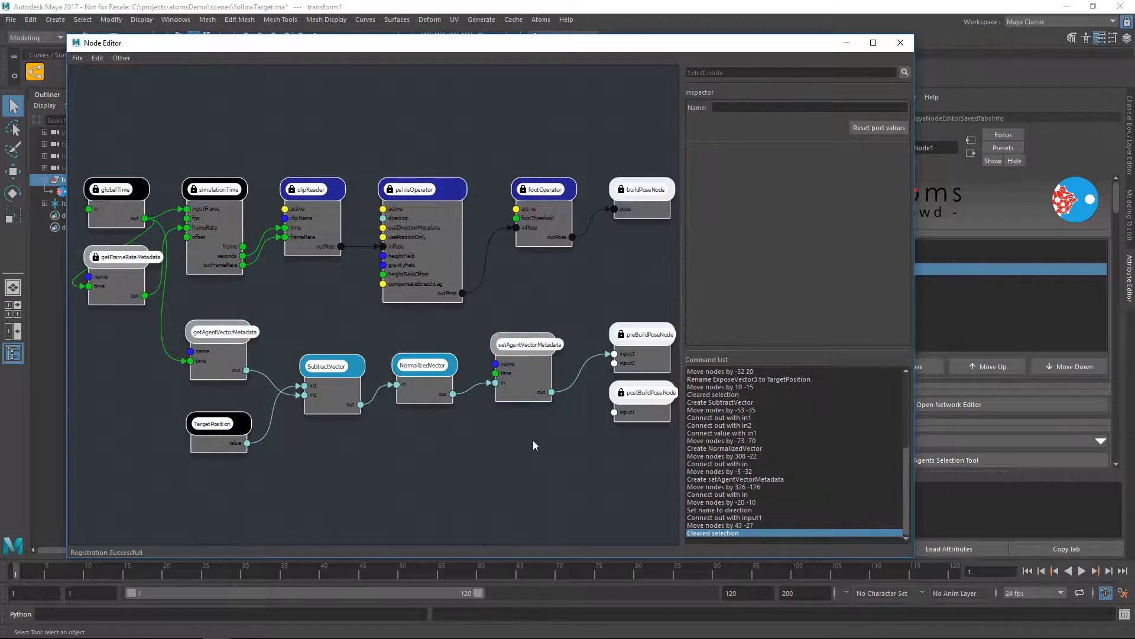
{"action": "left_click", "coordinate": [895, 43]}
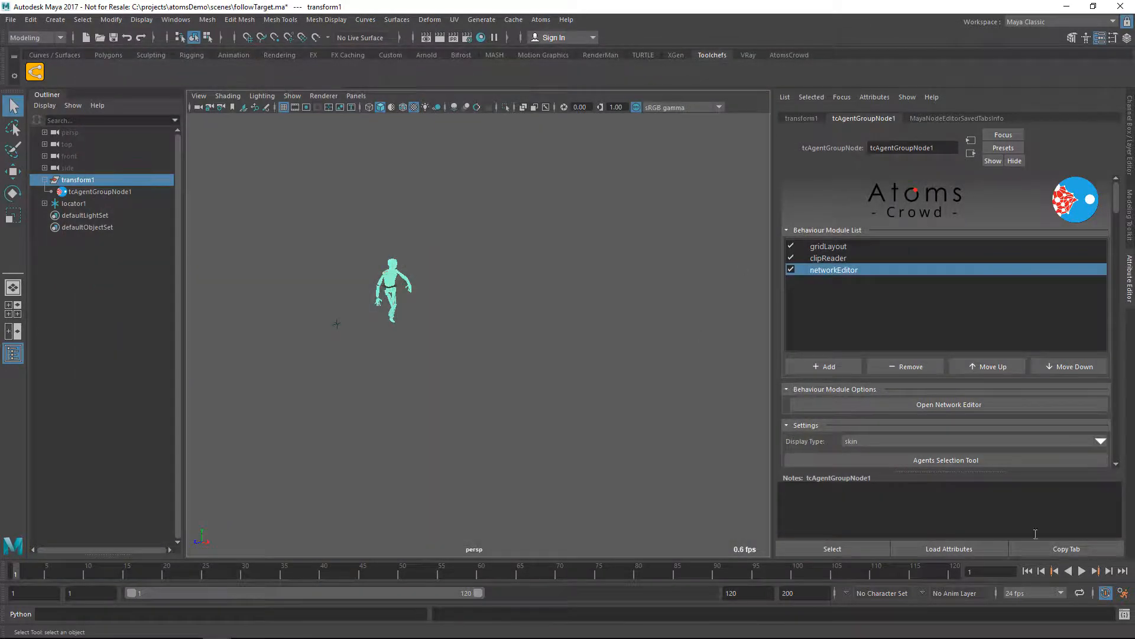
Step: Play the simulation to check the agent's movement, and rewind to the first frame
{"action": "left_click", "coordinate": [1081, 571]}
{"action": "left_click", "coordinate": [1082, 572]}
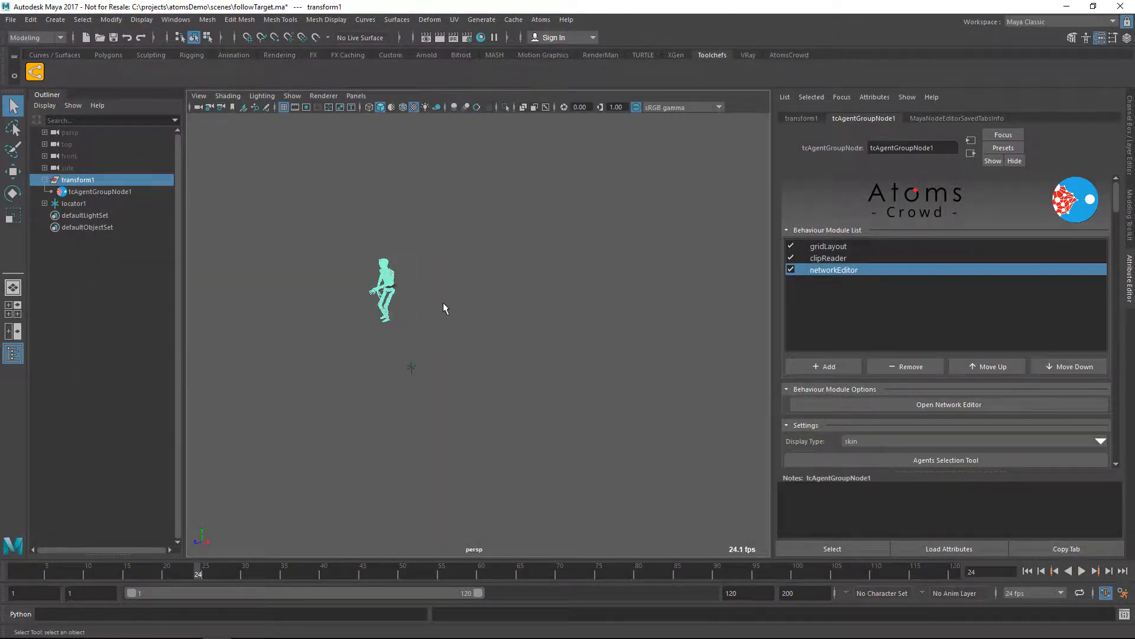
{"action": "left_click", "coordinate": [1027, 571]}
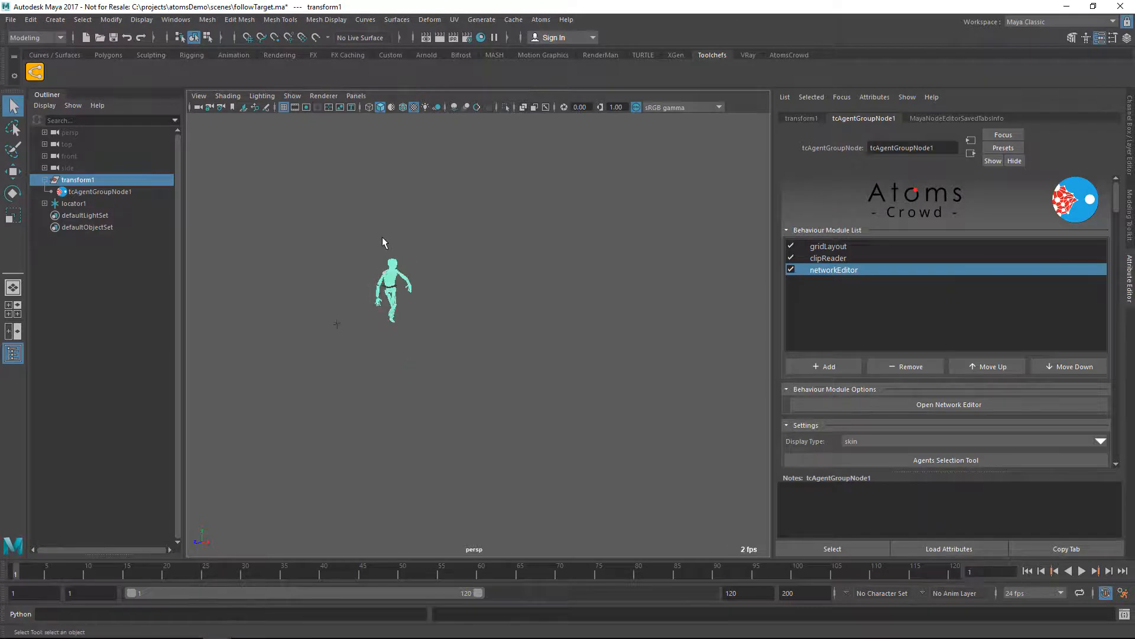
Step: Open the Connection Editor with locator1 as the source and tcAgentGroupNode1 as the destination
{"action": "left_click", "coordinate": [82, 203]}
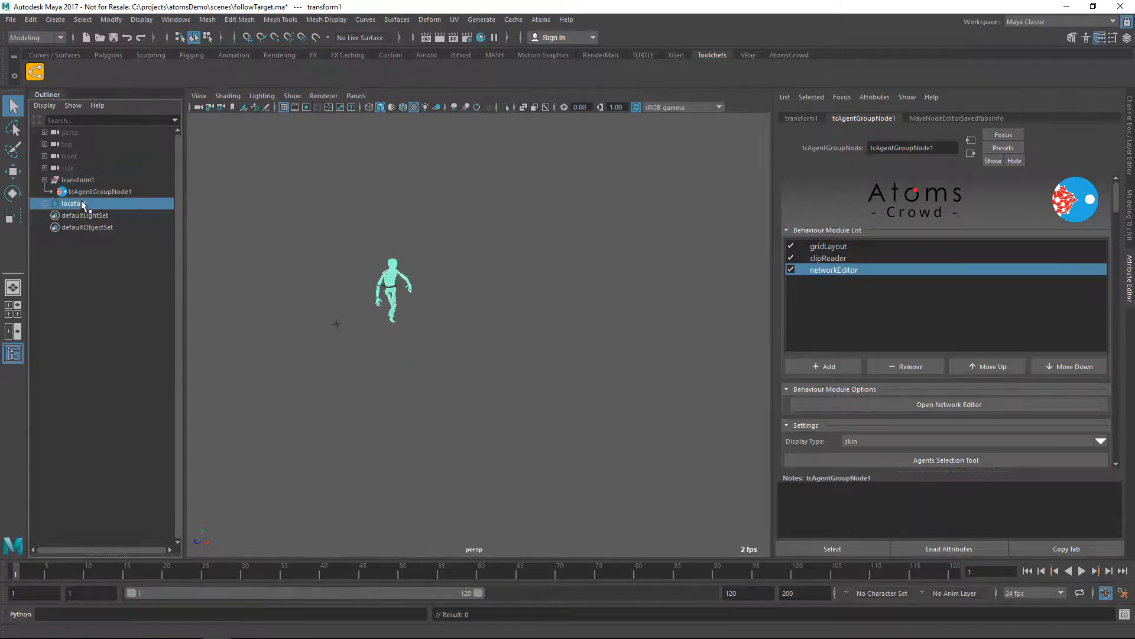
{"action": "left_click", "coordinate": [98, 191], "text": "ctrl"}
{"action": "left_click", "coordinate": [176, 19]}
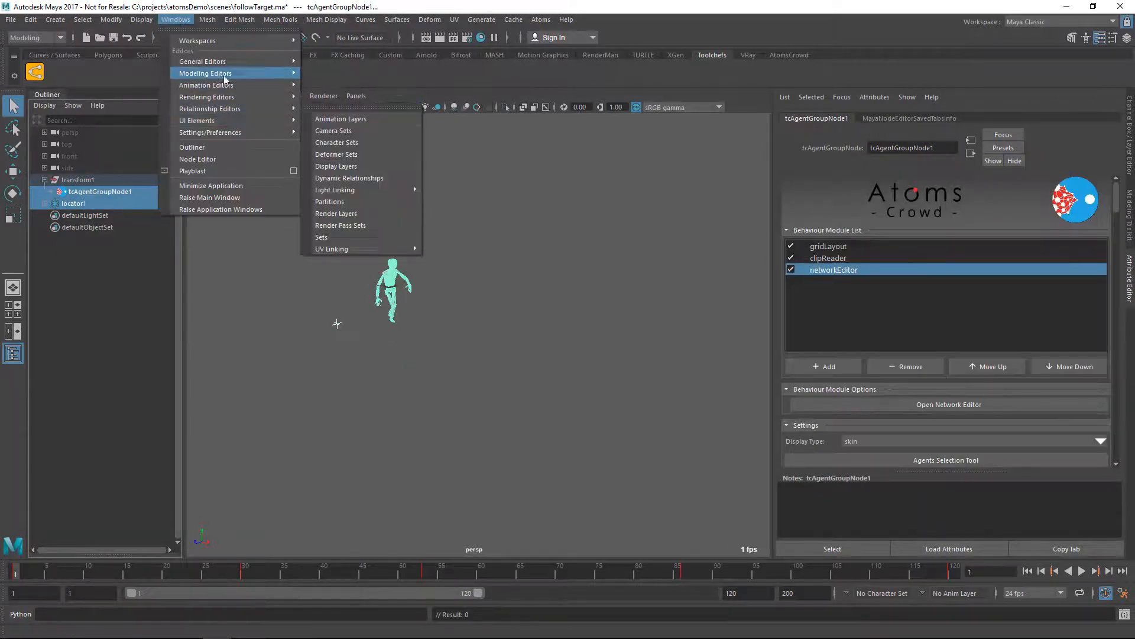
{"action": "mouse_move", "coordinate": [206, 61]}
{"action": "left_click", "coordinate": [347, 204]}
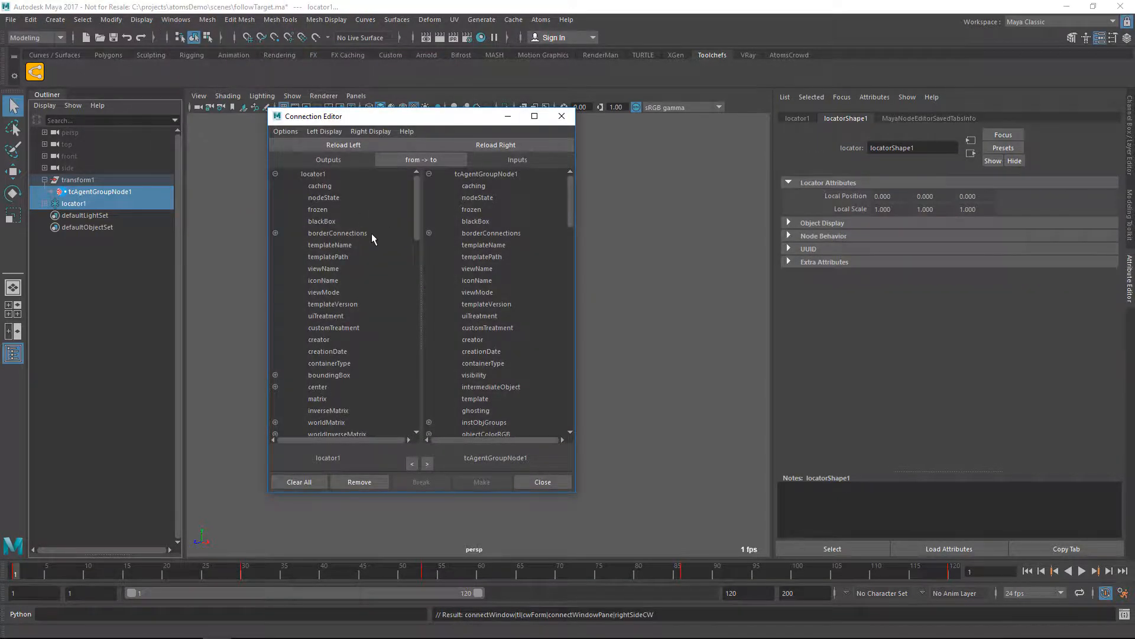
Step: Connect locator1's translate to the agent group's atoms_networkEditor_TargetPosition attribute and close the Connection Editor
{"action": "scroll", "coordinate": [372, 233], "scroll_direction": "down", "scroll_amount": 15}
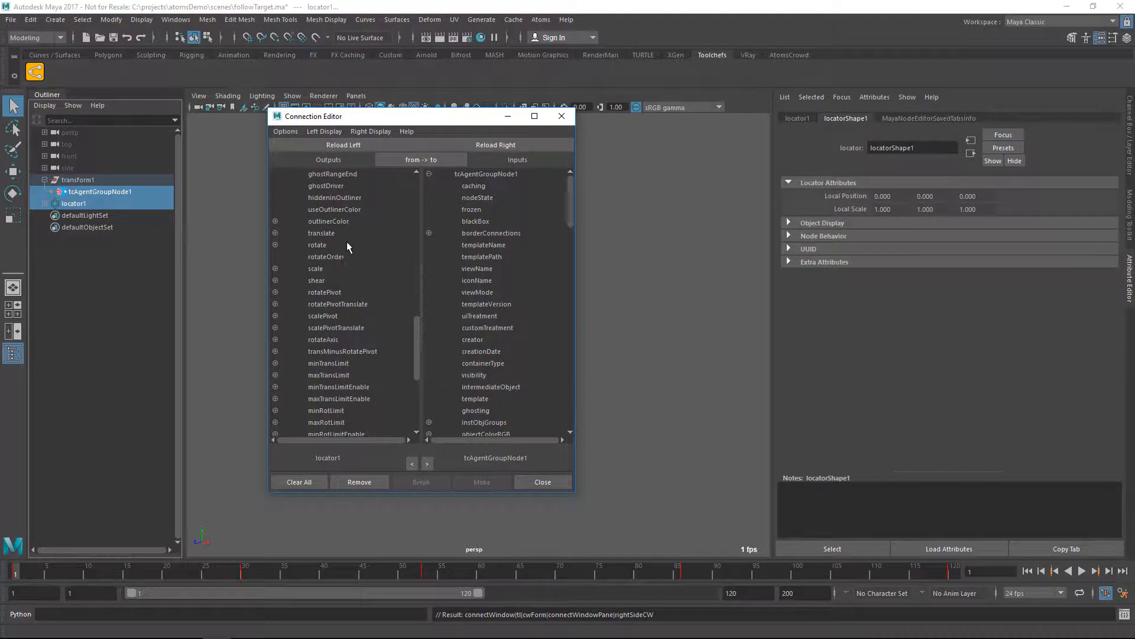
{"action": "left_click", "coordinate": [347, 234]}
{"action": "scroll", "coordinate": [450, 255], "scroll_direction": "down", "scroll_amount": 20}
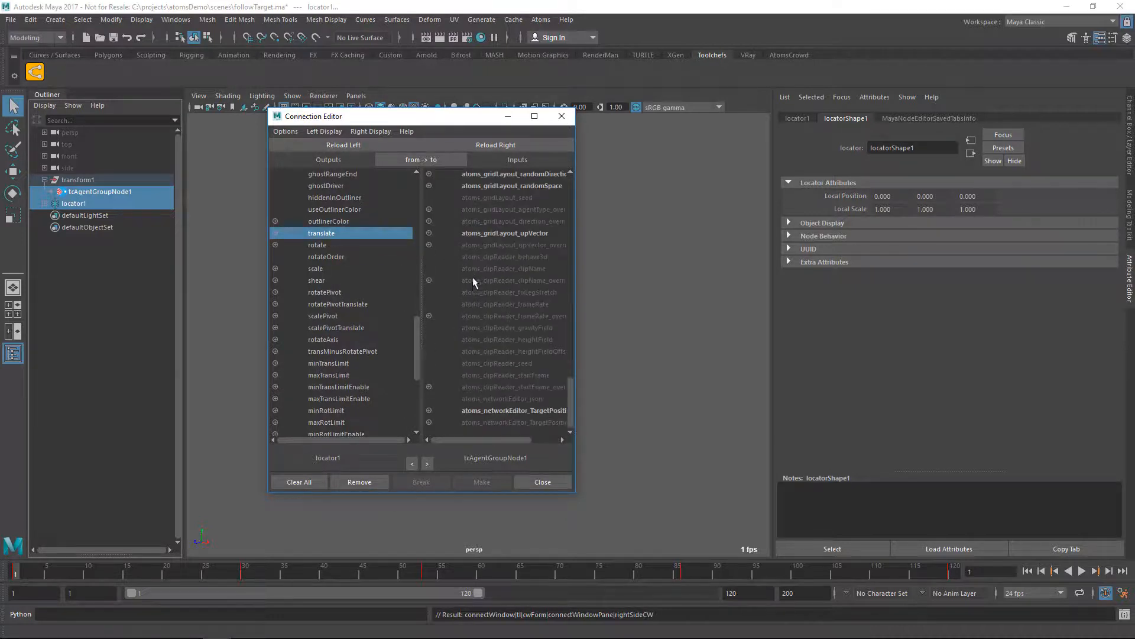
{"action": "left_click", "coordinate": [509, 411]}
{"action": "left_click", "coordinate": [562, 115]}
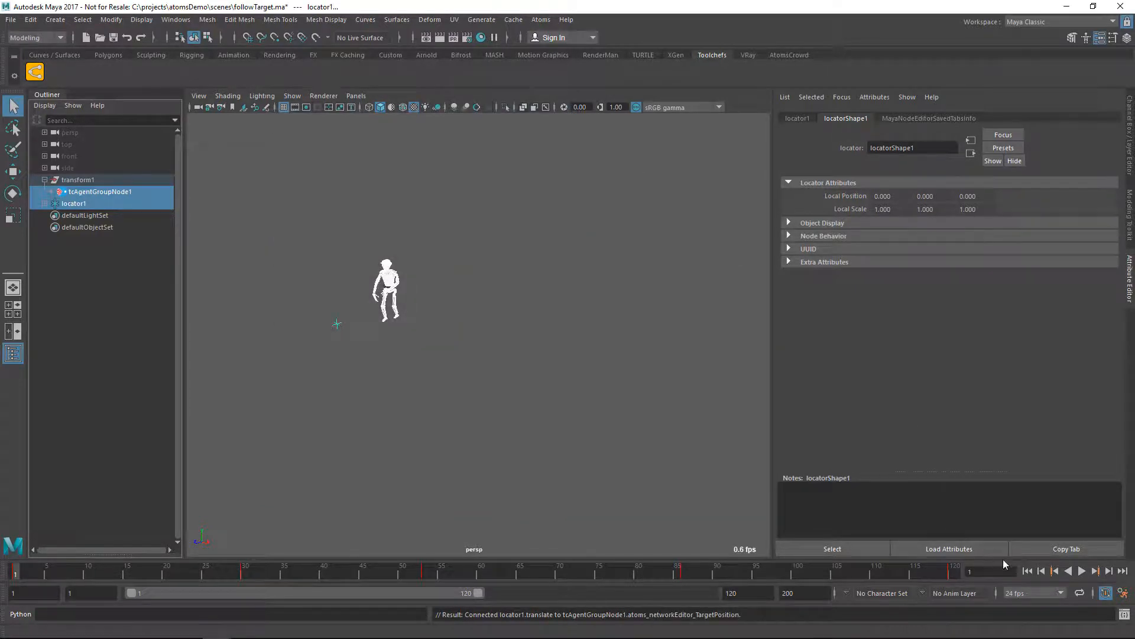
Step: Play the simulation to check that the agent follows the locator, and rewind to the first frame
{"action": "left_click", "coordinate": [1082, 570]}
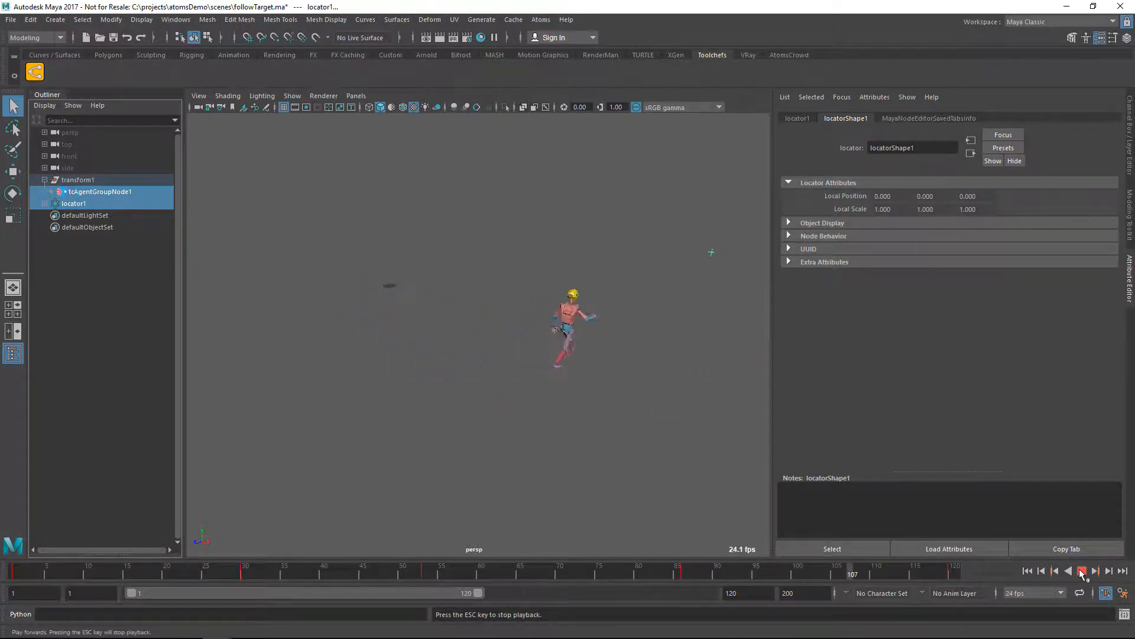
{"action": "left_click", "coordinate": [1082, 571]}
{"action": "left_click", "coordinate": [1027, 571]}
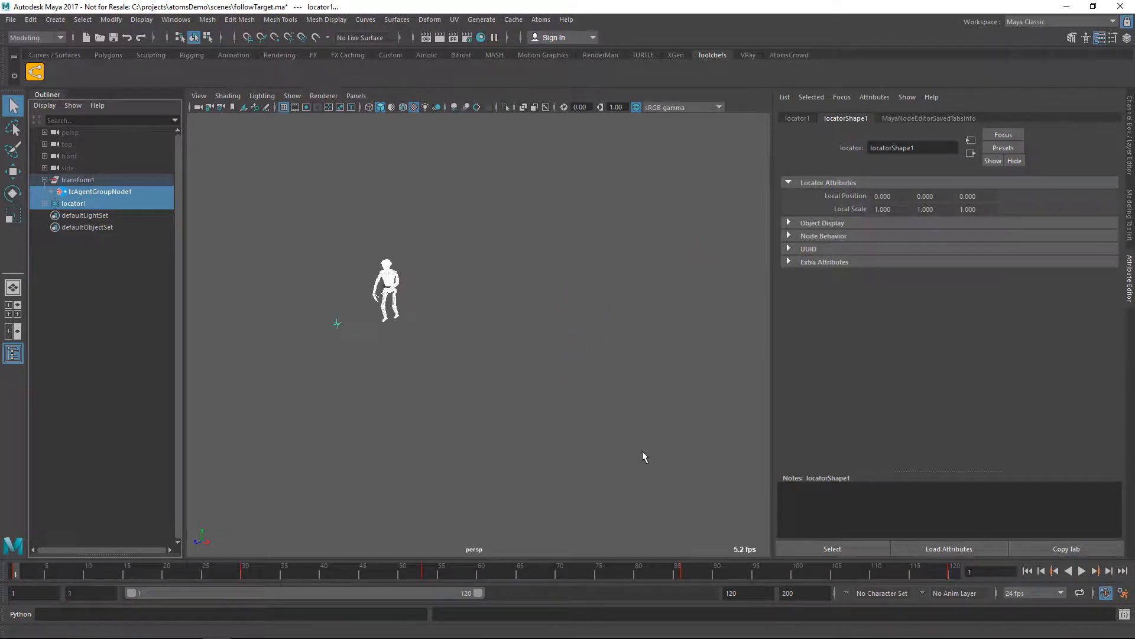
Step: Select the agent group and locator in the viewport and set the third size value of the gridLayout module to 3
{"action": "left_click", "coordinate": [643, 456]}
{"action": "left_click_drag", "start_coordinate": [429, 349], "coordinate": [330, 277]}
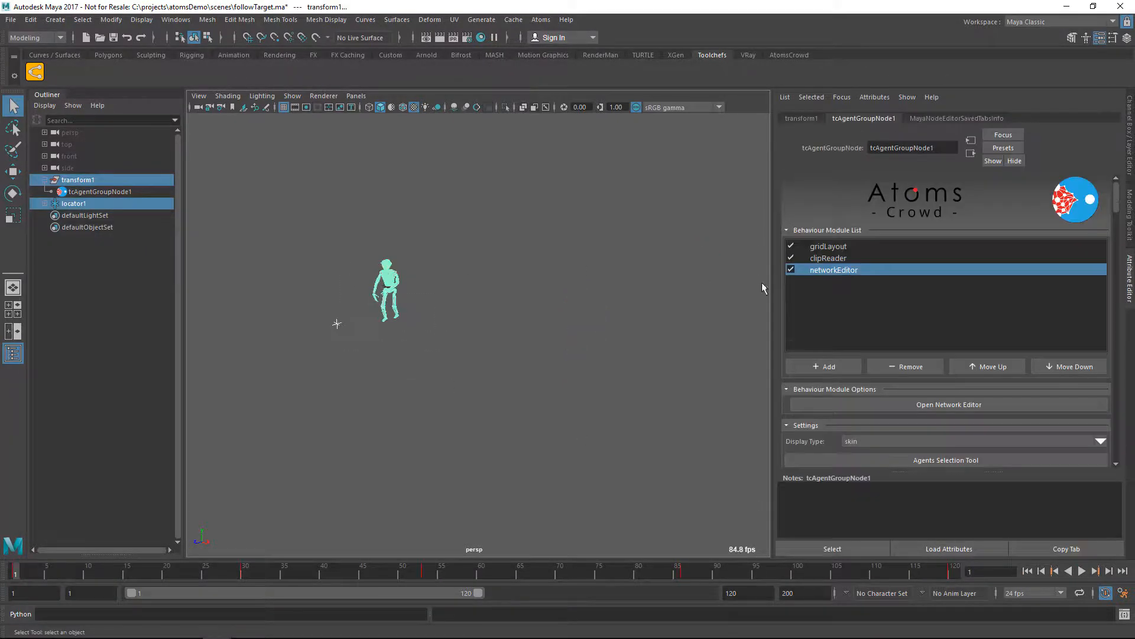
{"action": "left_click", "coordinate": [835, 248]}
{"action": "scroll", "coordinate": [1031, 414], "scroll_direction": "down", "scroll_amount": 2}
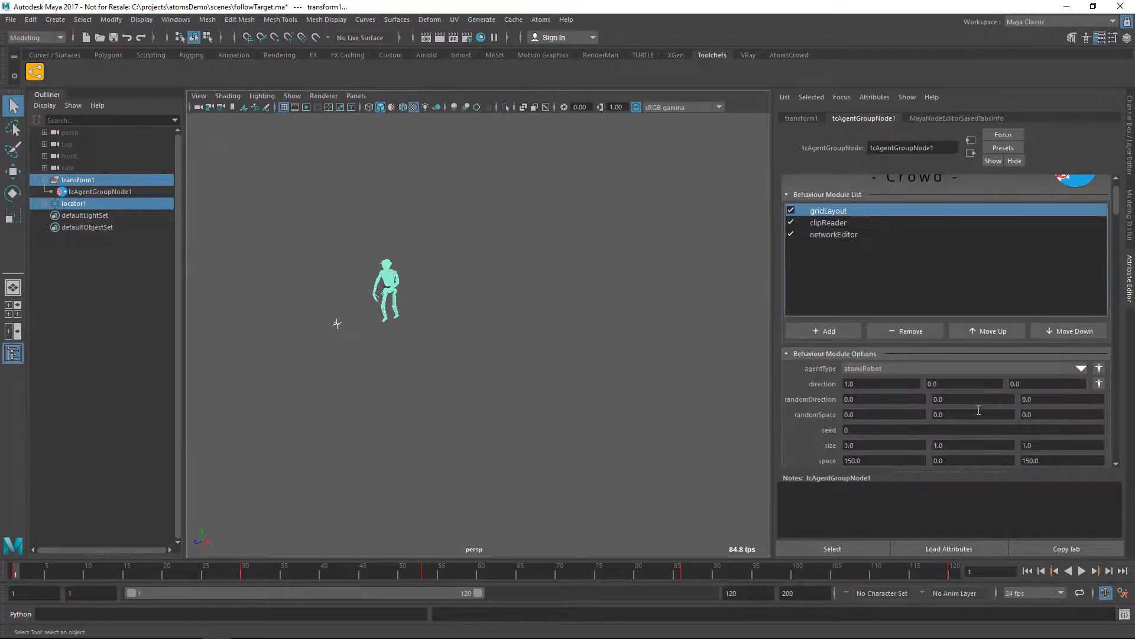
{"action": "double_click", "coordinate": [1031, 410]}
{"action": "type", "text": "3"}
{"action": "key", "text": "Tab"}
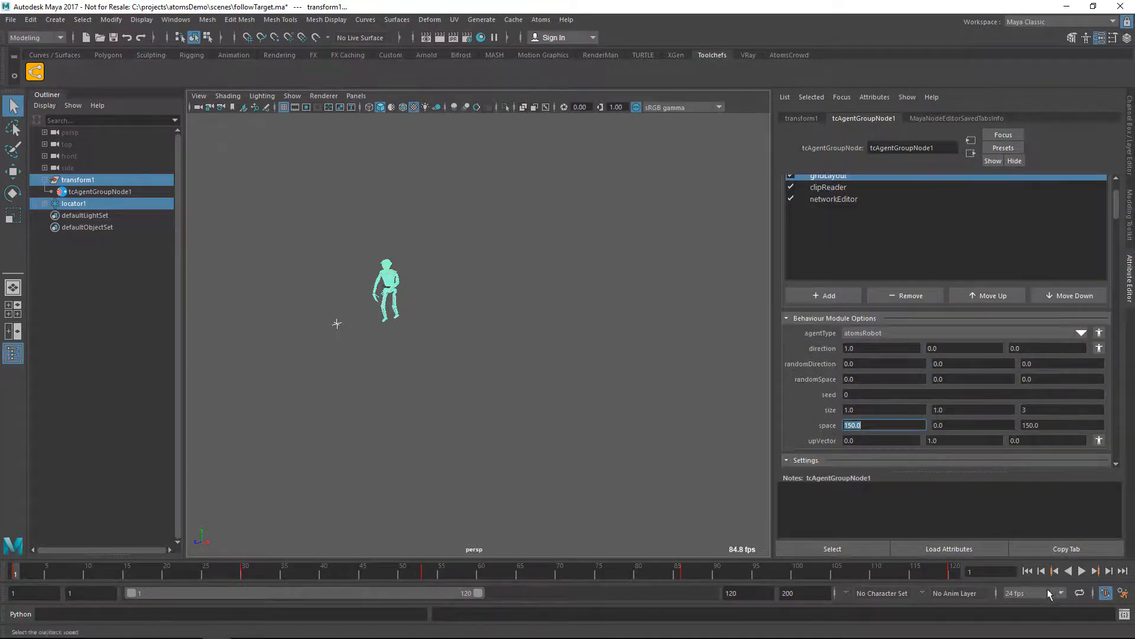
Step: Play the simulation with the enlarged agent grid to check the following behaviour, and rewind to the first frame
{"action": "left_click", "coordinate": [1081, 570]}
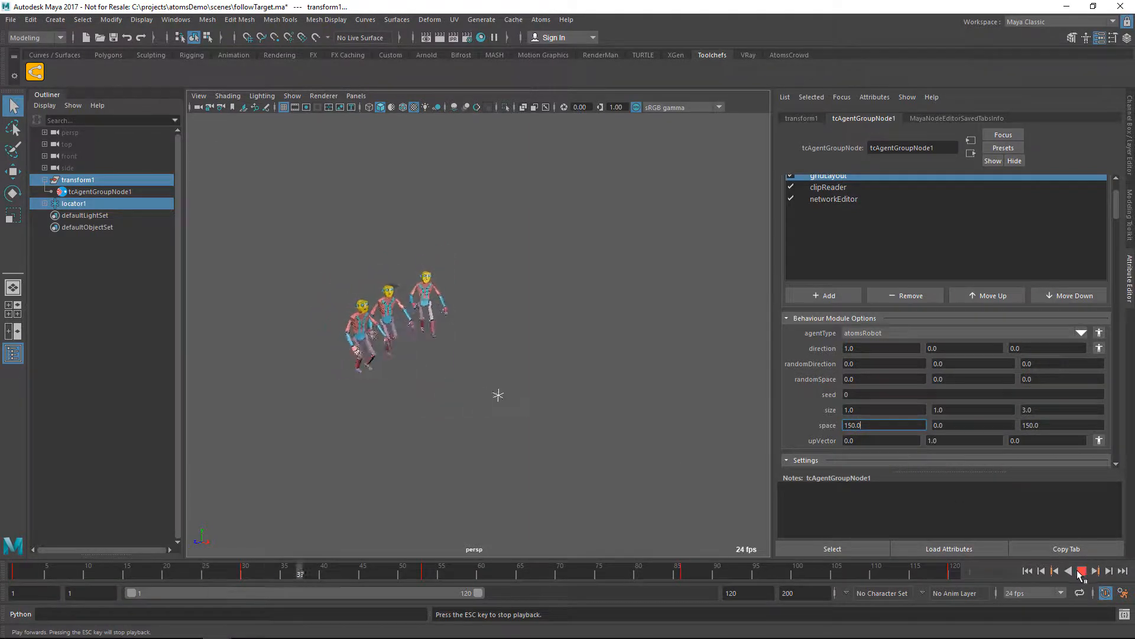
{"action": "left_click", "coordinate": [1080, 572]}
{"action": "left_click", "coordinate": [1027, 571]}
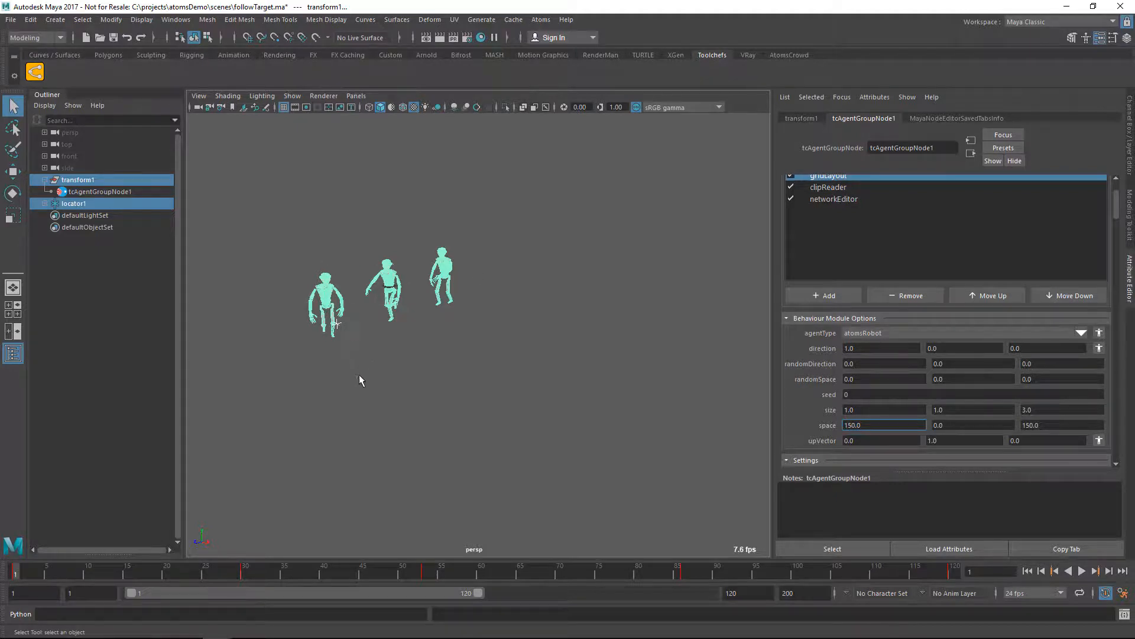
Step: Enable Draw Metadata for the agent group and draw groupId on the agents to read their IDs, and remove the groupId entry again
{"action": "scroll", "coordinate": [828, 366], "scroll_direction": "down", "scroll_amount": 5}
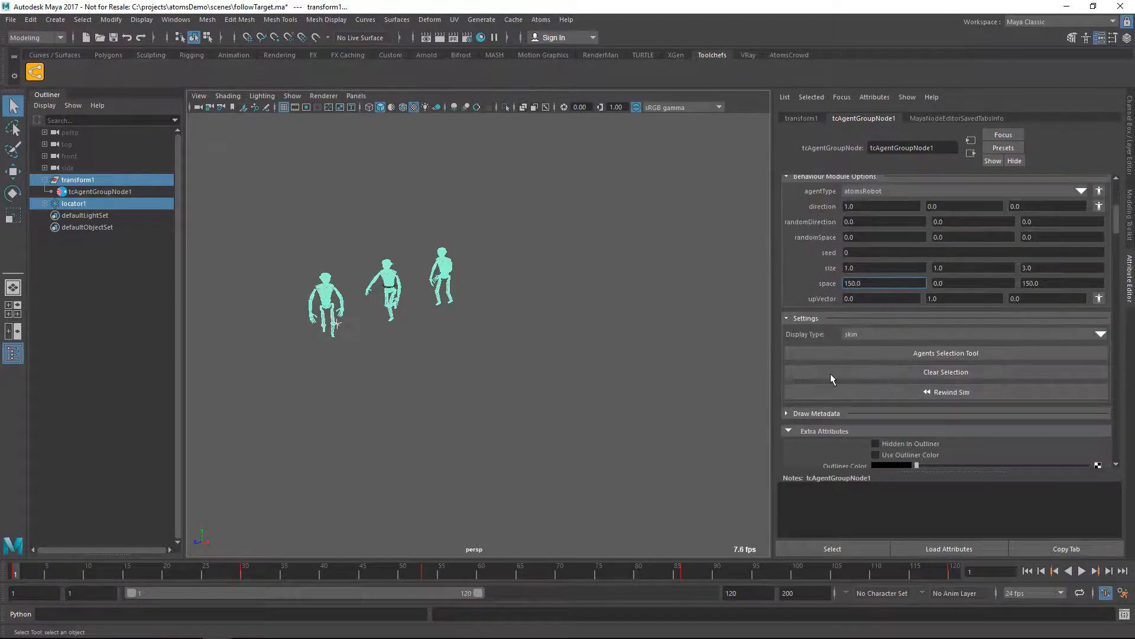
{"action": "left_click", "coordinate": [831, 374]}
{"action": "left_click", "coordinate": [839, 360]}
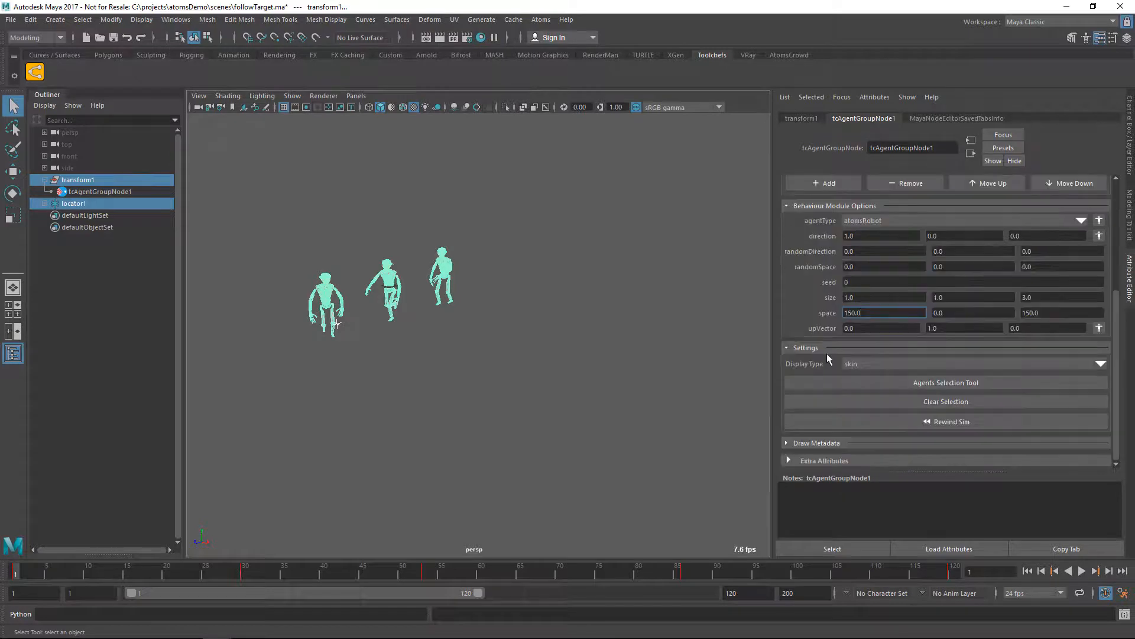
{"action": "left_click", "coordinate": [813, 422]}
{"action": "scroll", "coordinate": [843, 366], "scroll_direction": "down", "scroll_amount": 3}
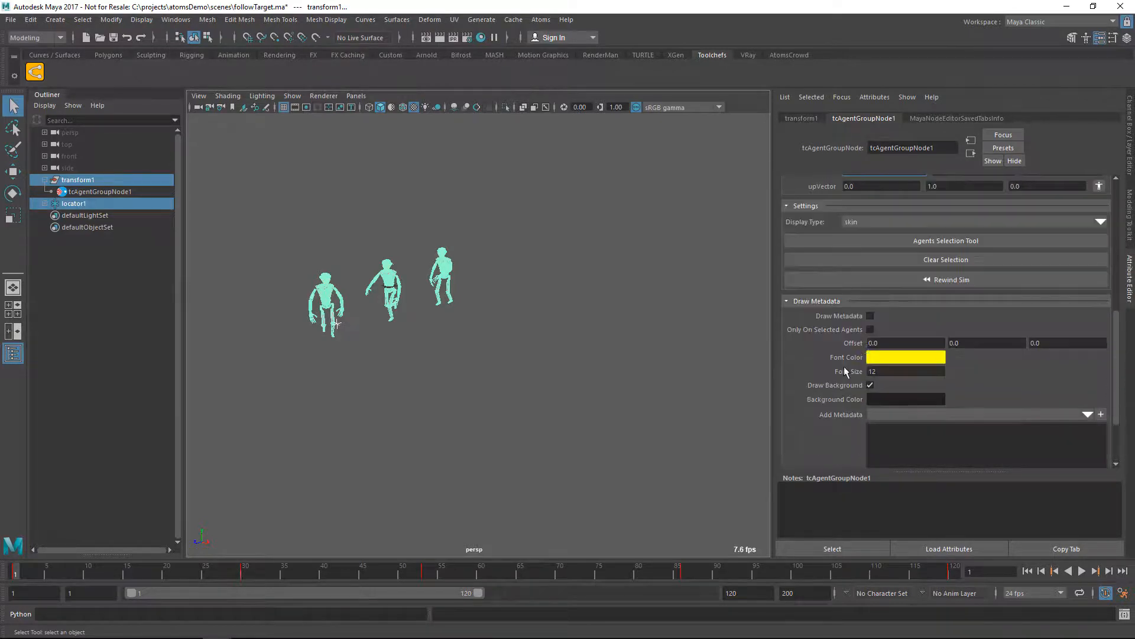
{"action": "left_click", "coordinate": [870, 316]}
{"action": "scroll", "coordinate": [846, 345], "scroll_direction": "down", "scroll_amount": 2}
{"action": "left_click", "coordinate": [1076, 342]}
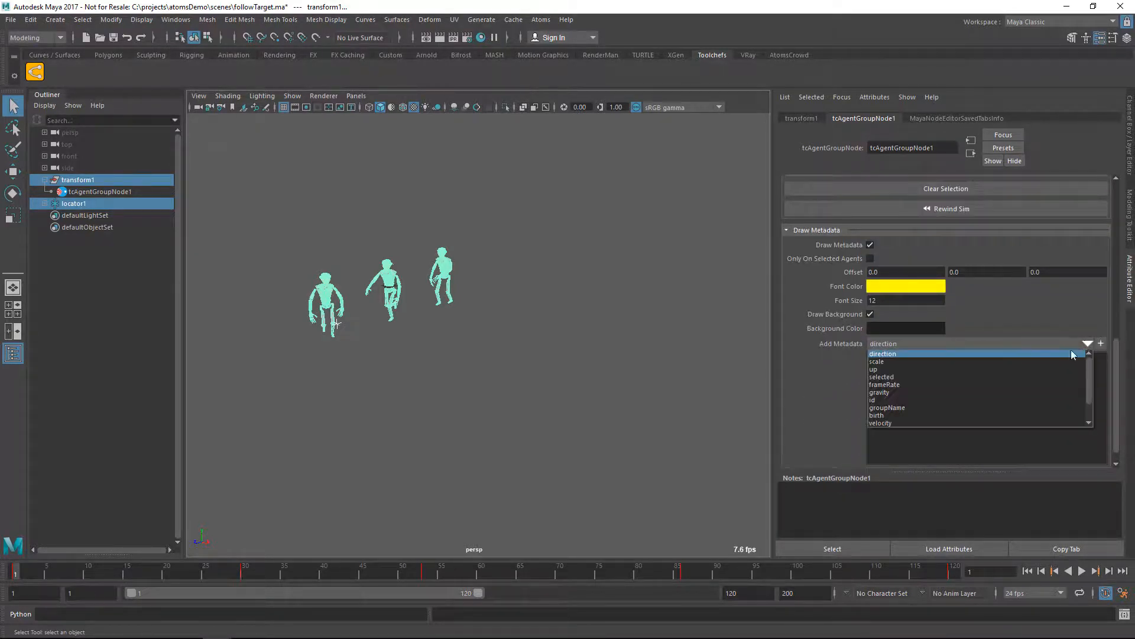
{"action": "left_click", "coordinate": [918, 422]}
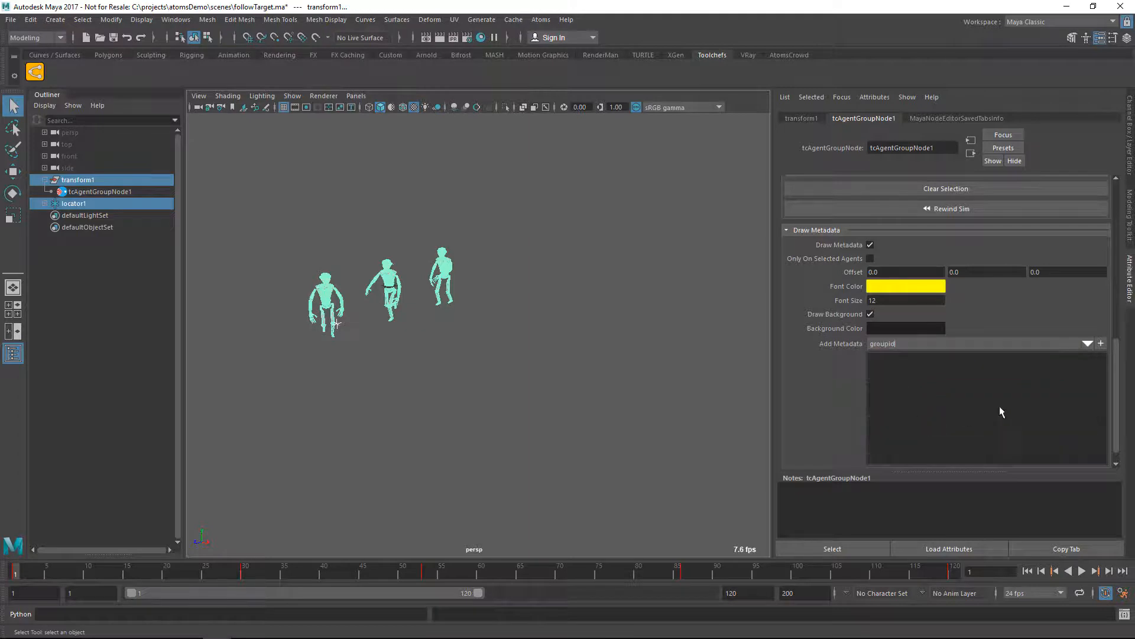
{"action": "left_click", "coordinate": [1100, 342]}
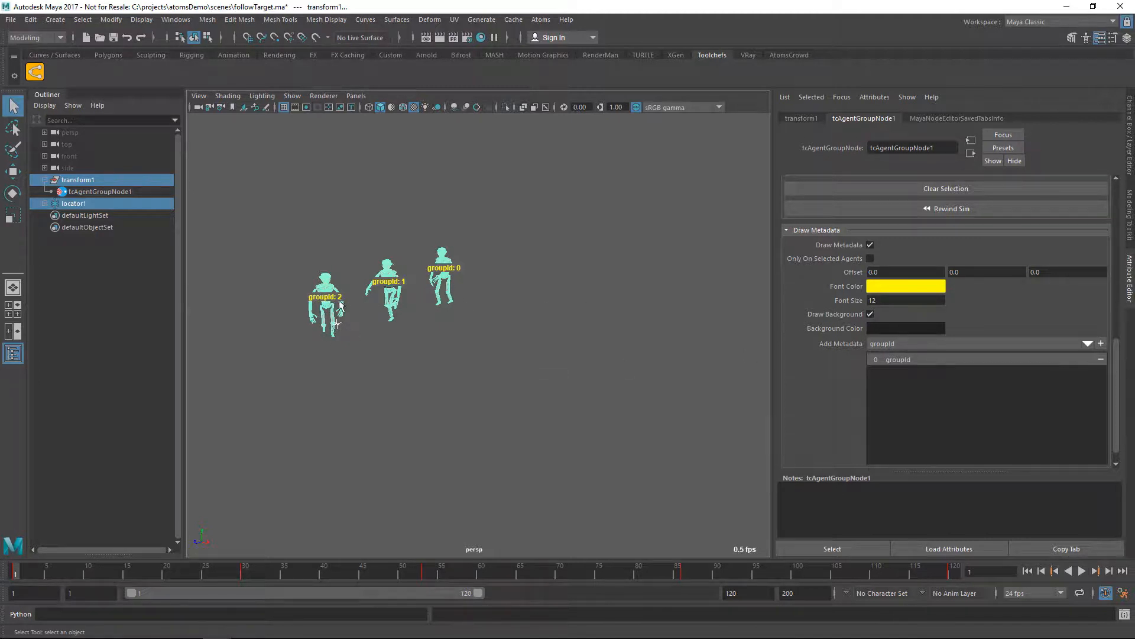
{"action": "left_click", "coordinate": [1101, 360]}
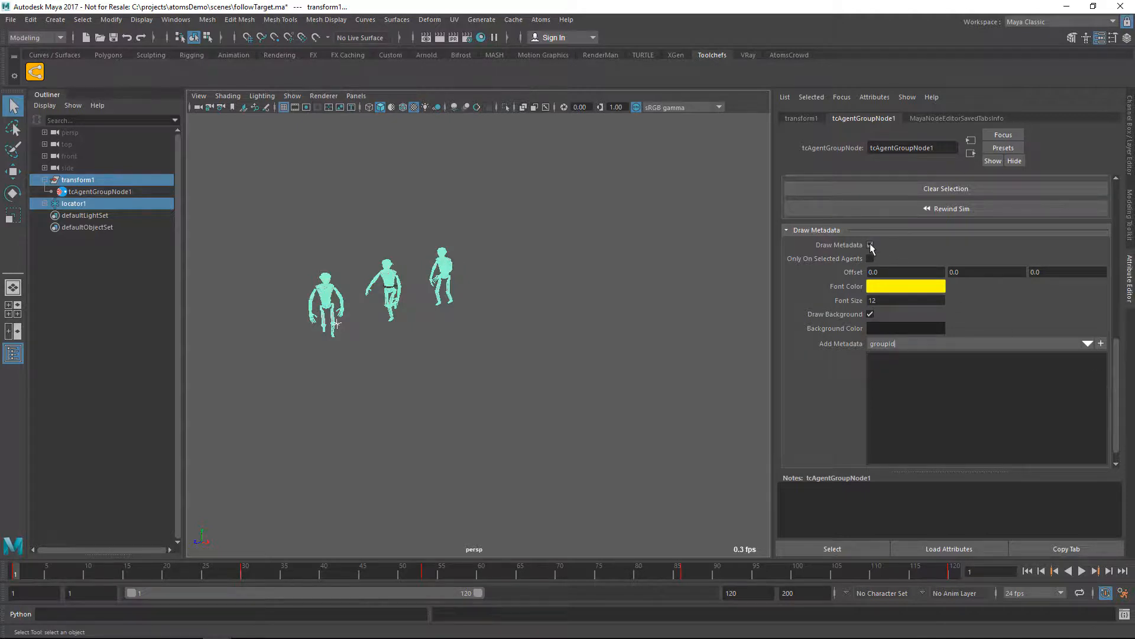
{"action": "left_click", "coordinate": [822, 230]}
Step: Open the network editor of the networkEditor behaviour module and enlarge its window to make room for more nodes
{"action": "scroll", "coordinate": [845, 272], "scroll_direction": "up", "scroll_amount": 3}
{"action": "left_click", "coordinate": [843, 230]}
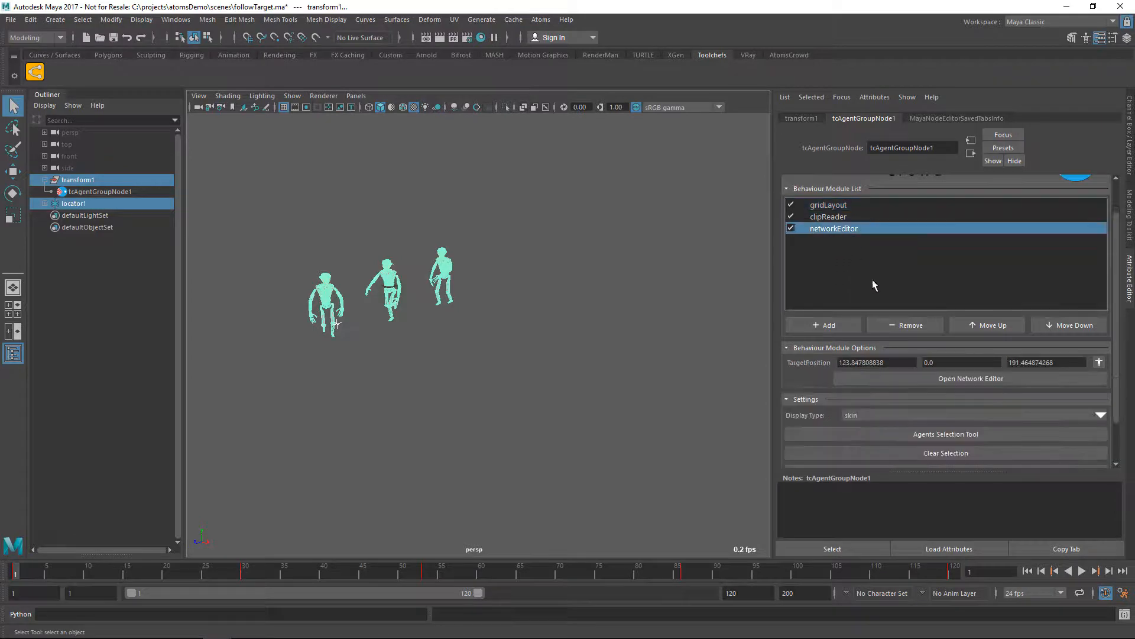
{"action": "left_click", "coordinate": [941, 380]}
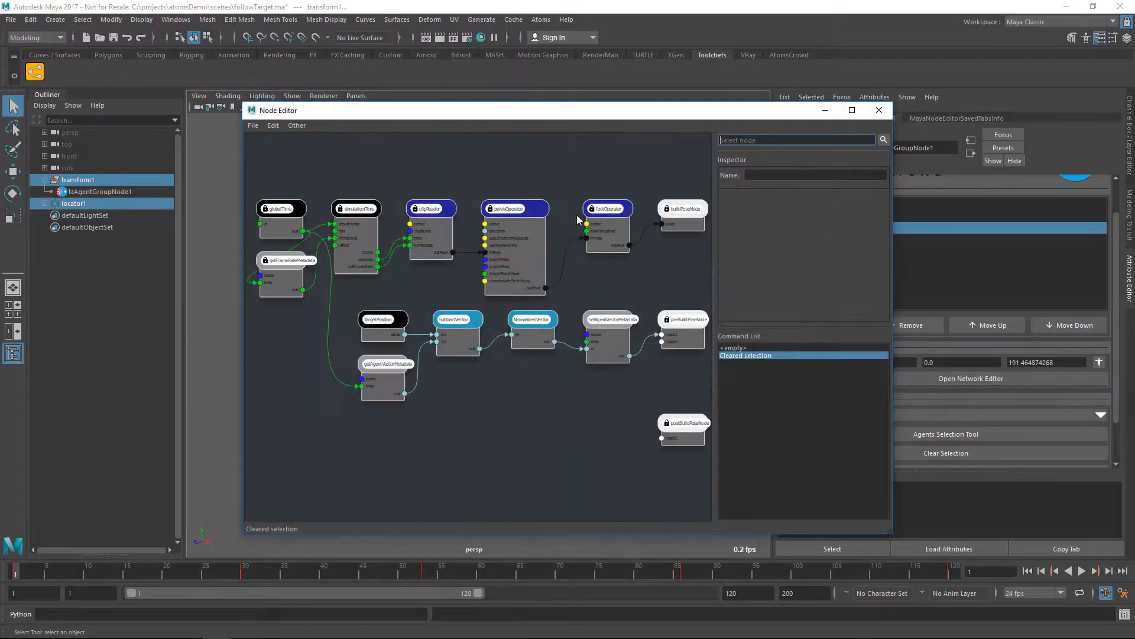
{"action": "left_click_drag", "start_coordinate": [503, 112], "coordinate": [460, 119]}
{"action": "scroll", "coordinate": [396, 374], "scroll_direction": "up", "scroll_amount": 1}
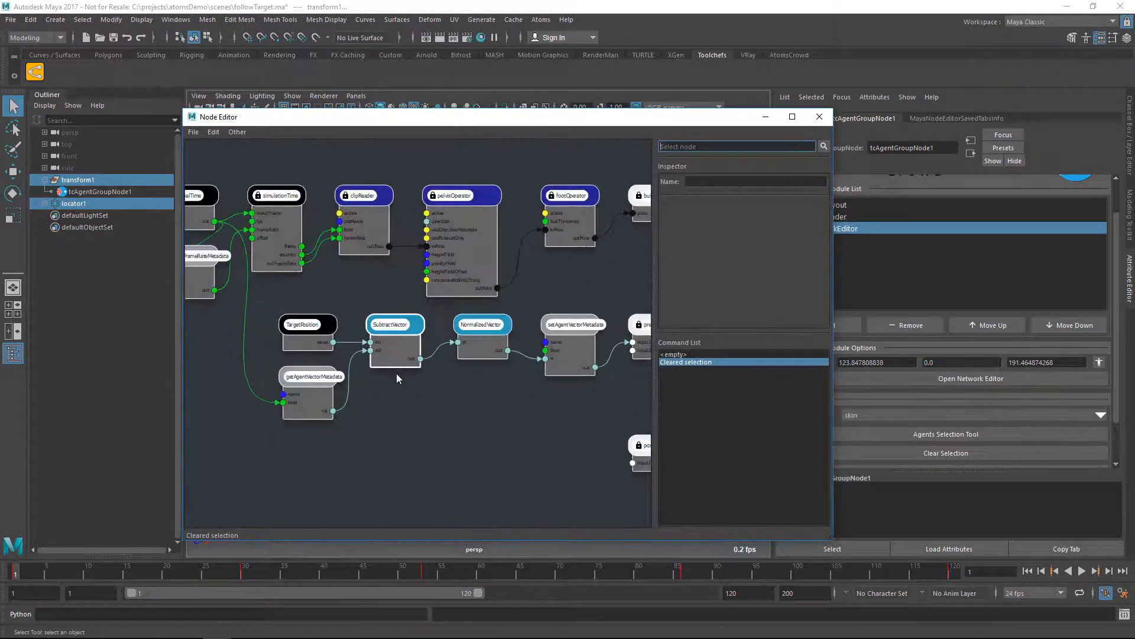
{"action": "left_click_drag", "start_coordinate": [720, 119], "coordinate": [627, 59]}
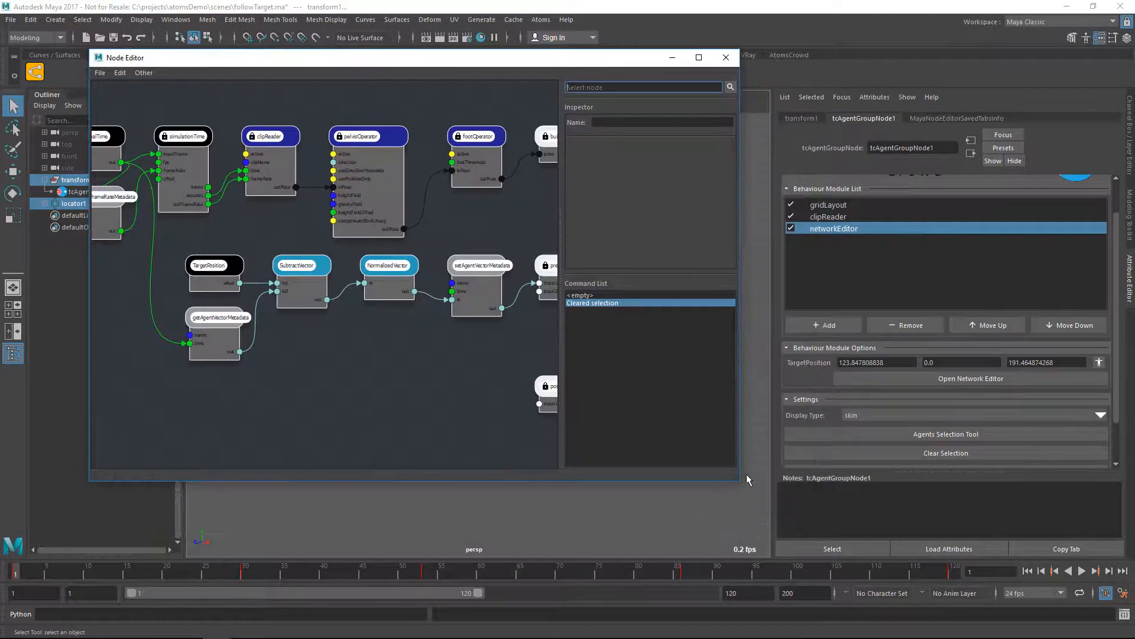
{"action": "left_click_drag", "start_coordinate": [741, 483], "coordinate": [1056, 568]}
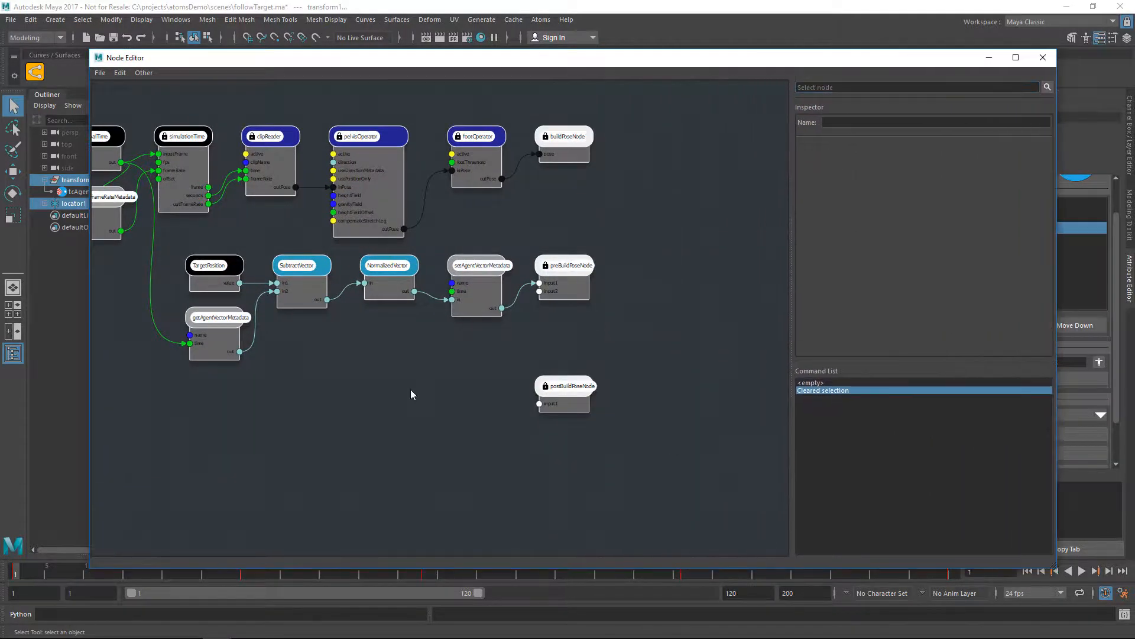
Step: Create a second getAgentVectorMetadata node in the empty area below the follow-target nodes
{"action": "key", "text": "f"}
{"action": "key", "text": "Tab"}
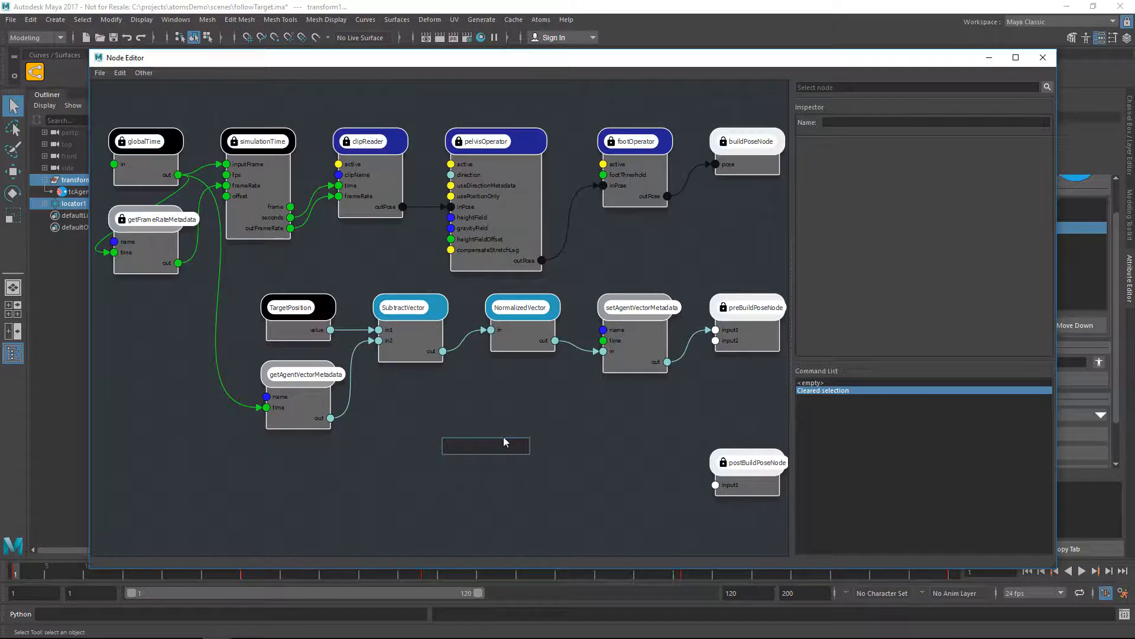
{"action": "type", "text": "get"}
{"action": "key", "text": "Down"}
{"action": "key", "text": "Down"}
{"action": "key", "text": "Down"}
{"action": "key", "text": "Down"}
{"action": "key", "text": "Down"}
{"action": "key", "text": "Down"}
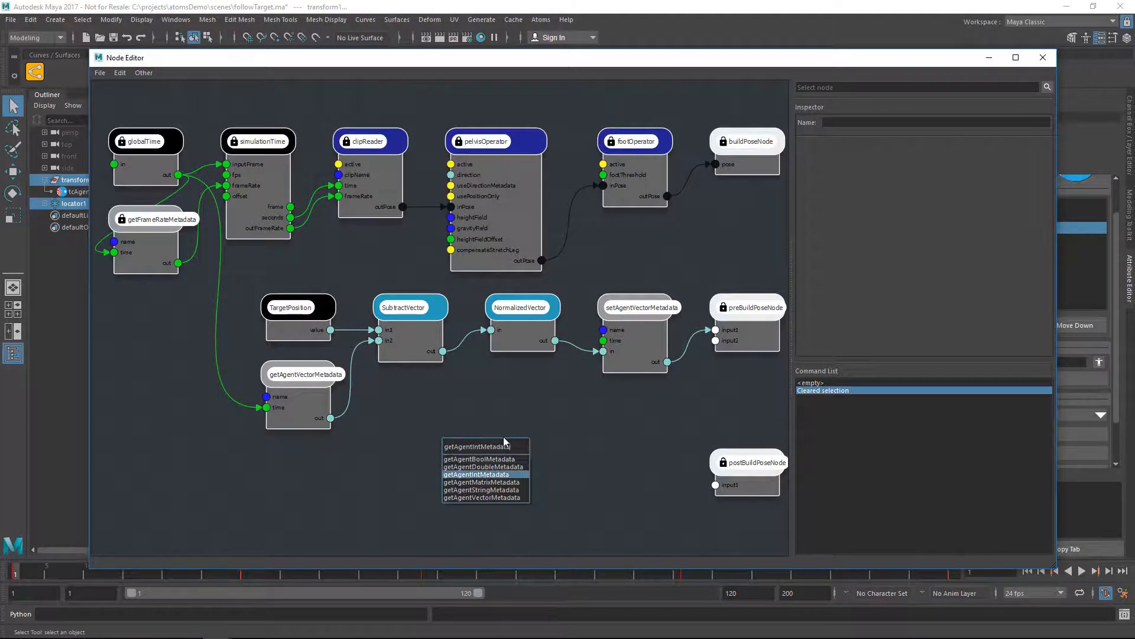
{"action": "key", "text": "Return"}
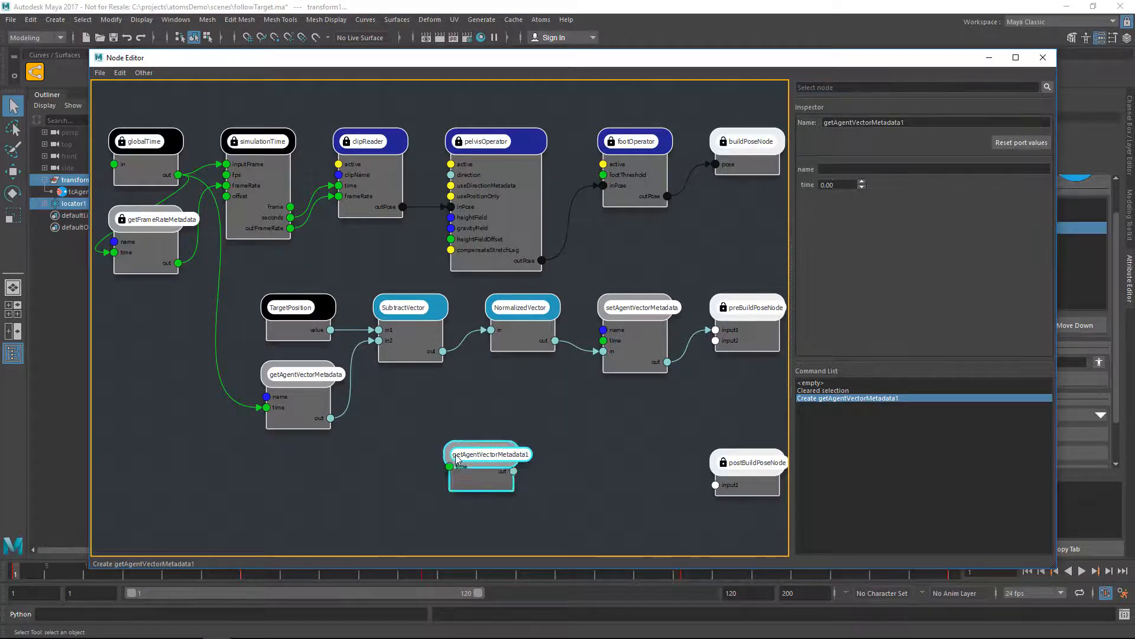
Step: Set the new vector metadata node's name port to direction and place the node below the SubtractVector node
{"action": "left_click", "coordinate": [846, 168]}
{"action": "type", "text": "direc"}
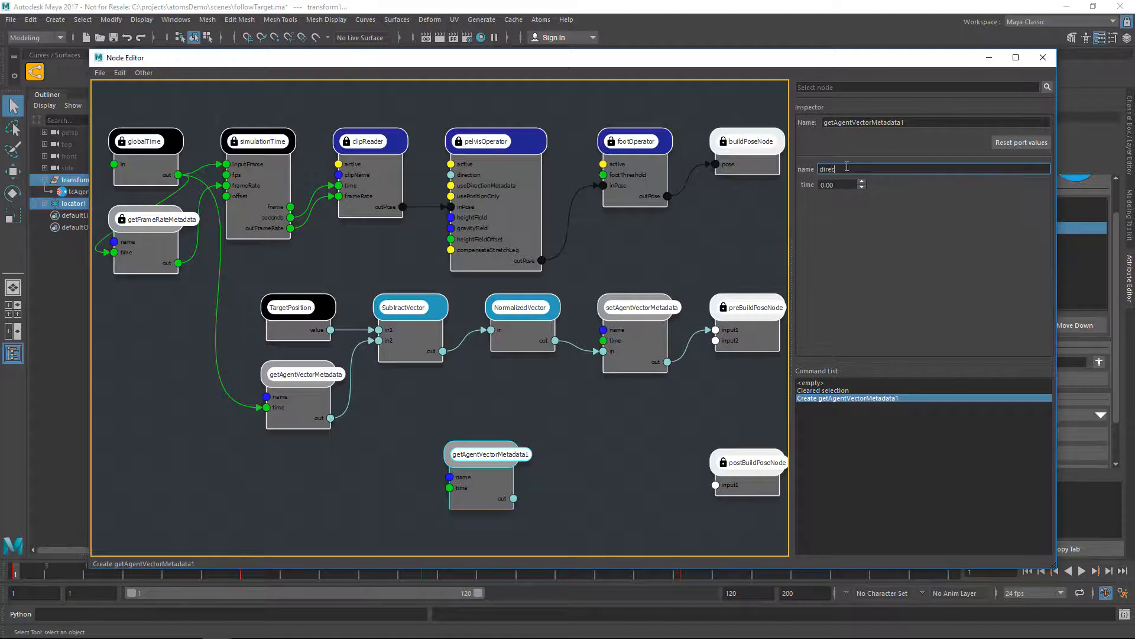
{"action": "type", "text": "tion"}
{"action": "key", "text": "Return"}
{"action": "left_click_drag", "start_coordinate": [490, 454], "coordinate": [448, 471]}
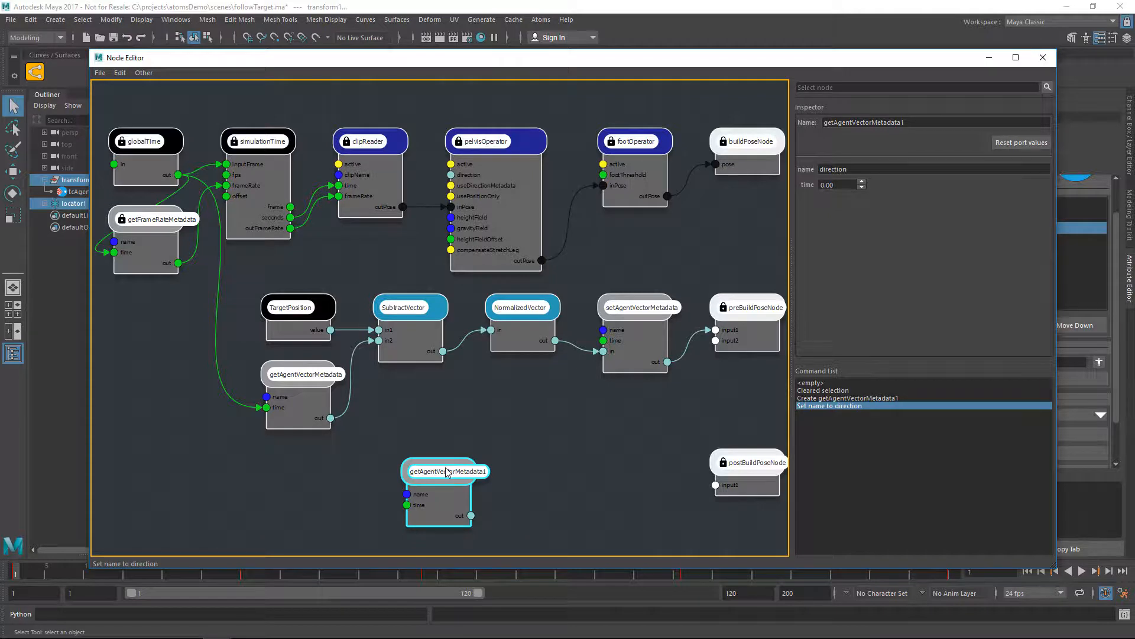
{"action": "left_click_drag", "start_coordinate": [446, 468], "coordinate": [445, 469]}
{"action": "left_click_drag", "start_coordinate": [447, 469], "coordinate": [433, 474]}
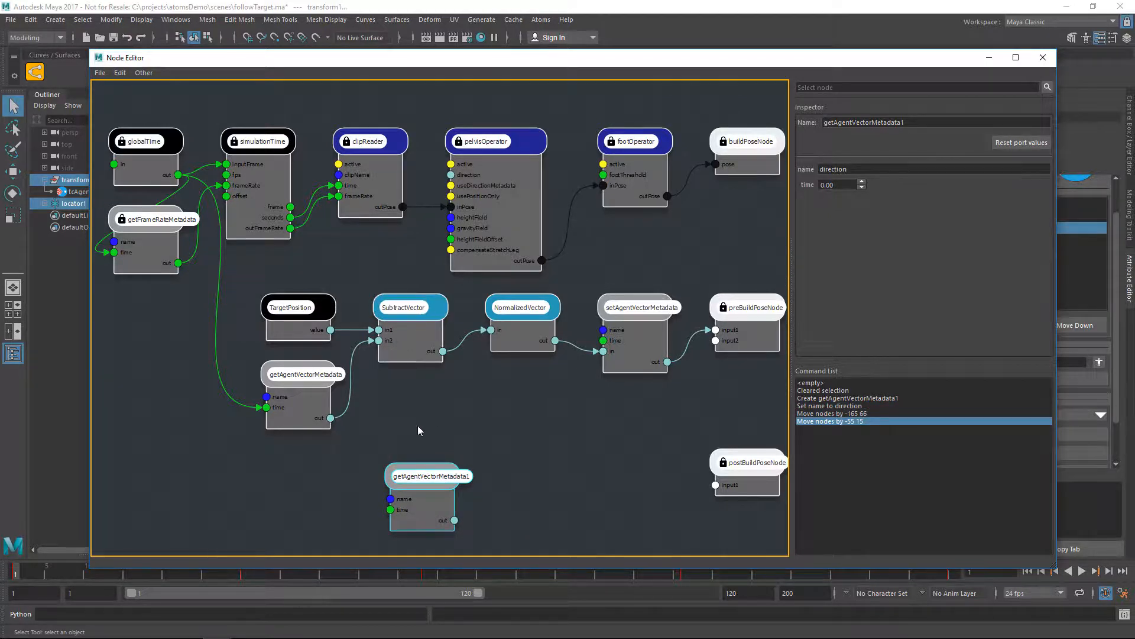
{"action": "left_click_drag", "start_coordinate": [429, 482], "coordinate": [412, 512]}
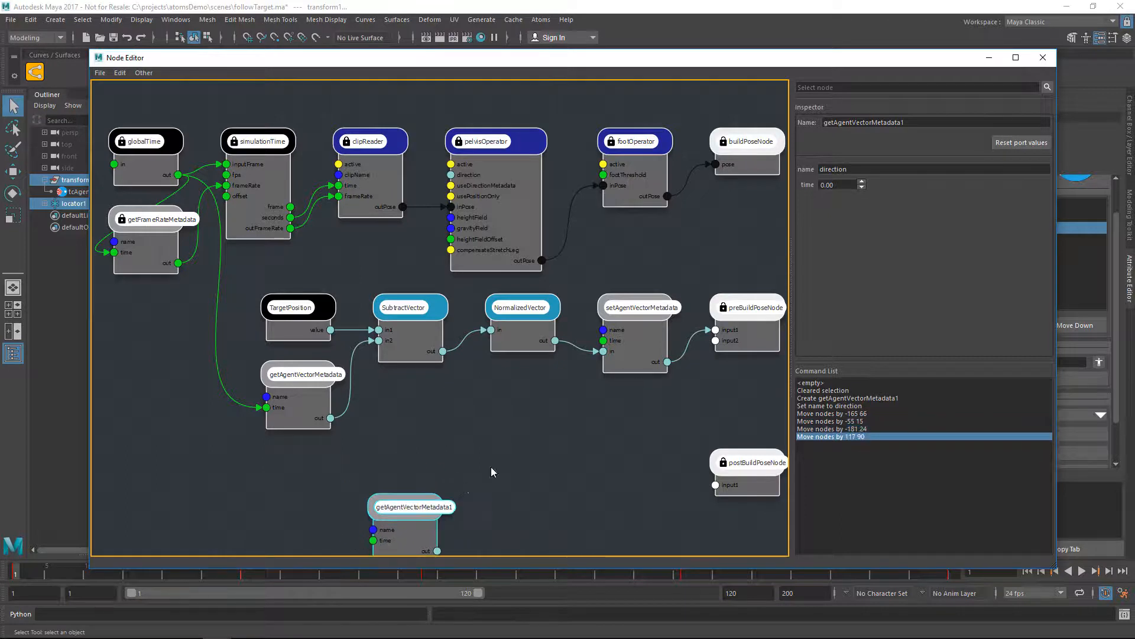
Step: Create a getAgentIntMetadata node and place it just above the direction metadata node
{"action": "middle_click_drag", "start_coordinate": [495, 397], "coordinate": [497, 353]}
{"action": "key", "text": "Tab"}
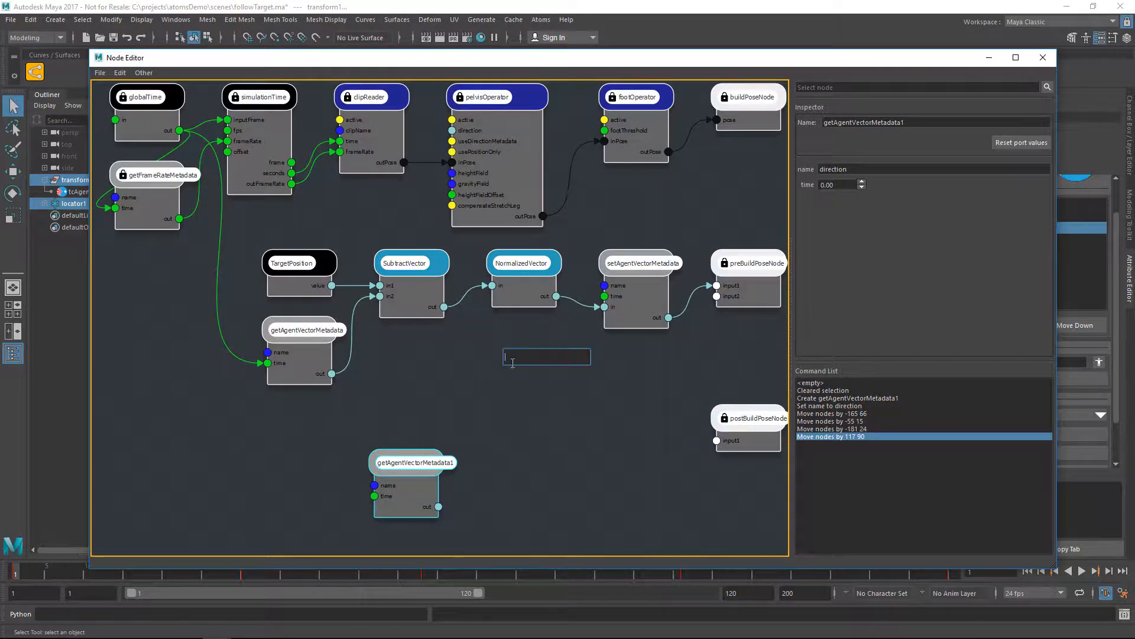
{"action": "type", "text": "get"}
{"action": "key", "text": "Down"}
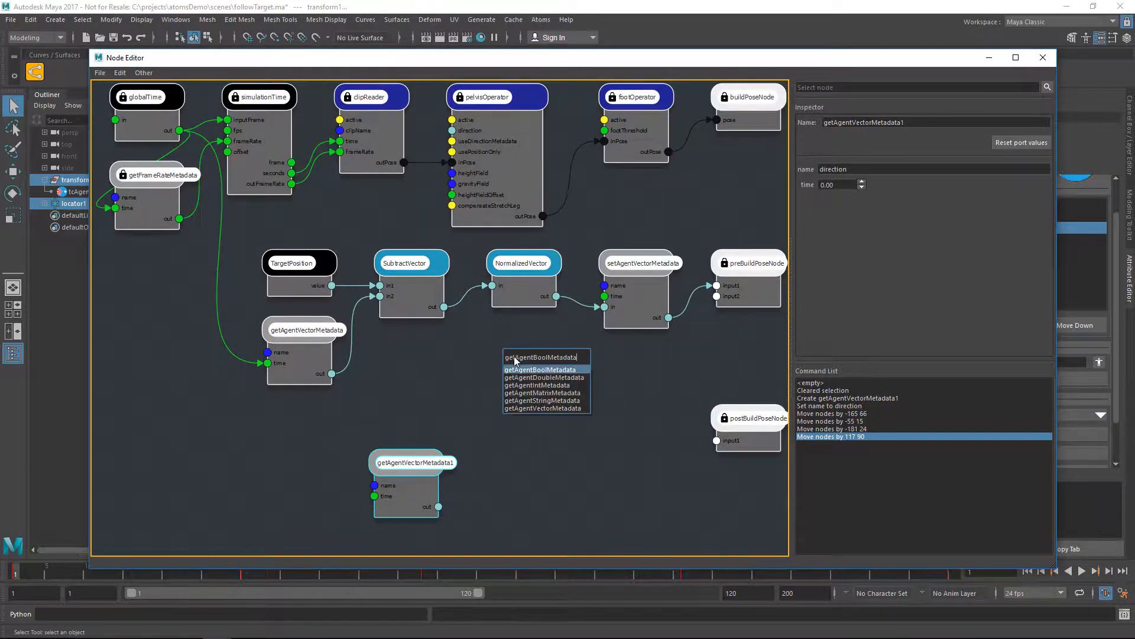
{"action": "key", "text": "Down"}
{"action": "key", "text": "Down"}
{"action": "key", "text": "Return"}
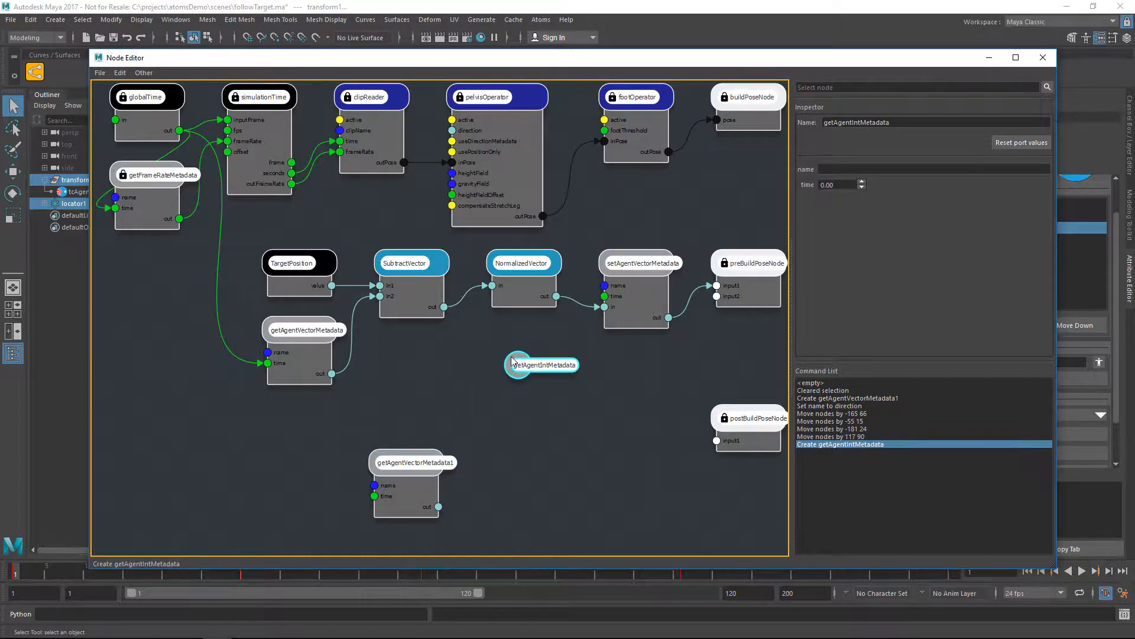
{"action": "left_click_drag", "start_coordinate": [498, 387], "coordinate": [495, 386]}
{"action": "left_click_drag", "start_coordinate": [496, 386], "coordinate": [383, 404]}
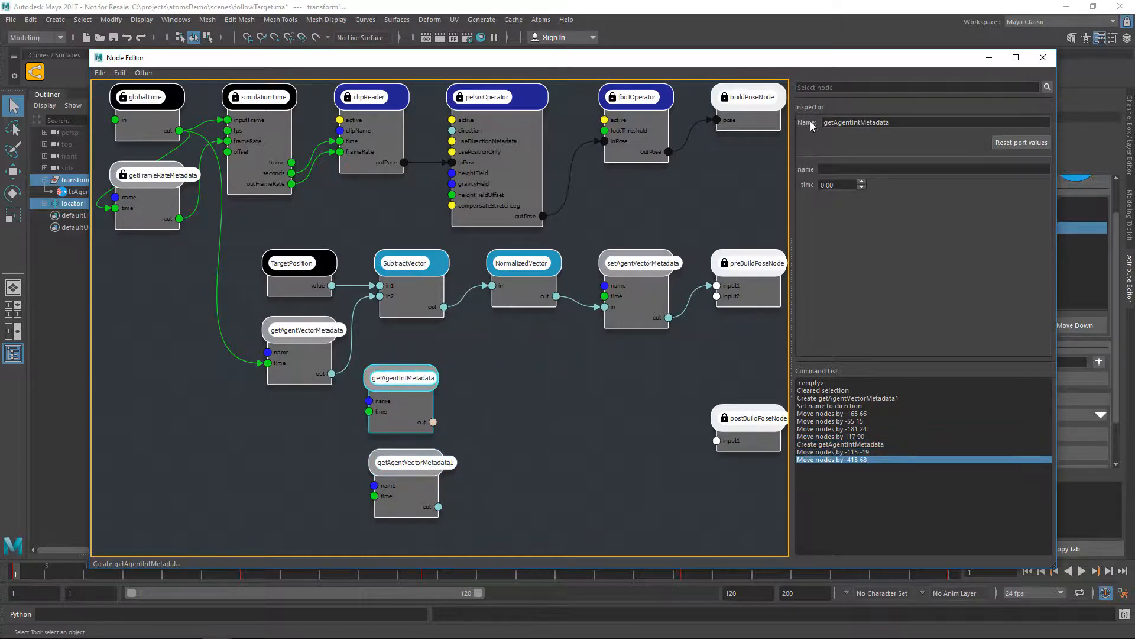
Step: Set the name port of the getAgentIntMetadata node to groupId
{"action": "left_click", "coordinate": [838, 168]}
{"action": "type", "text": "grou"}
{"action": "key", "text": "BackSpace"}
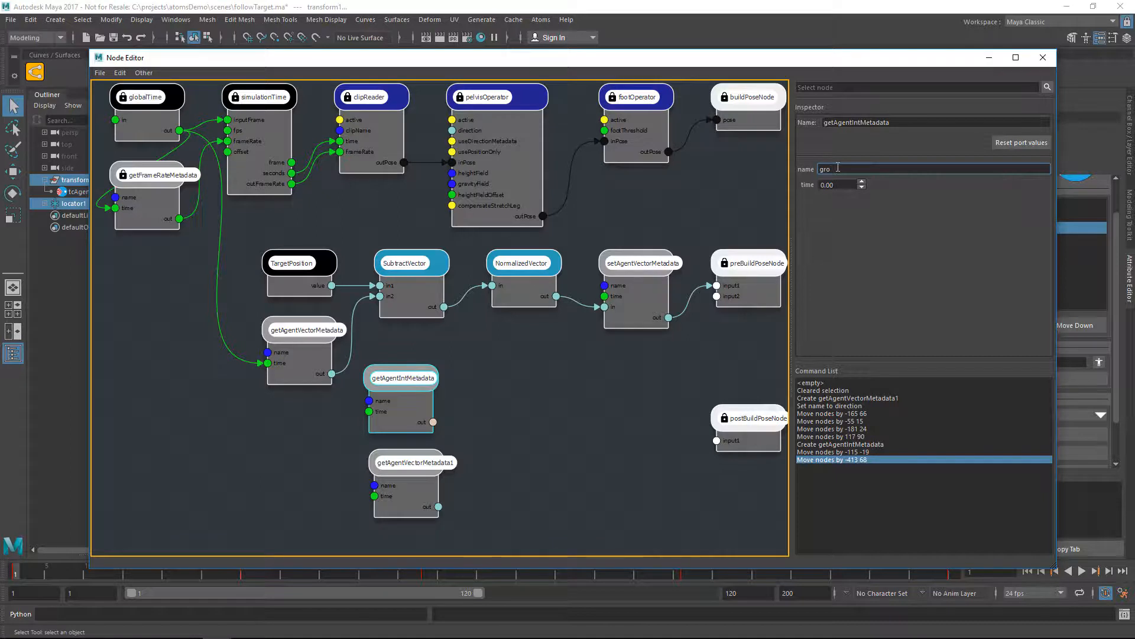
{"action": "type", "text": "upId"}
{"action": "key", "text": "Return"}
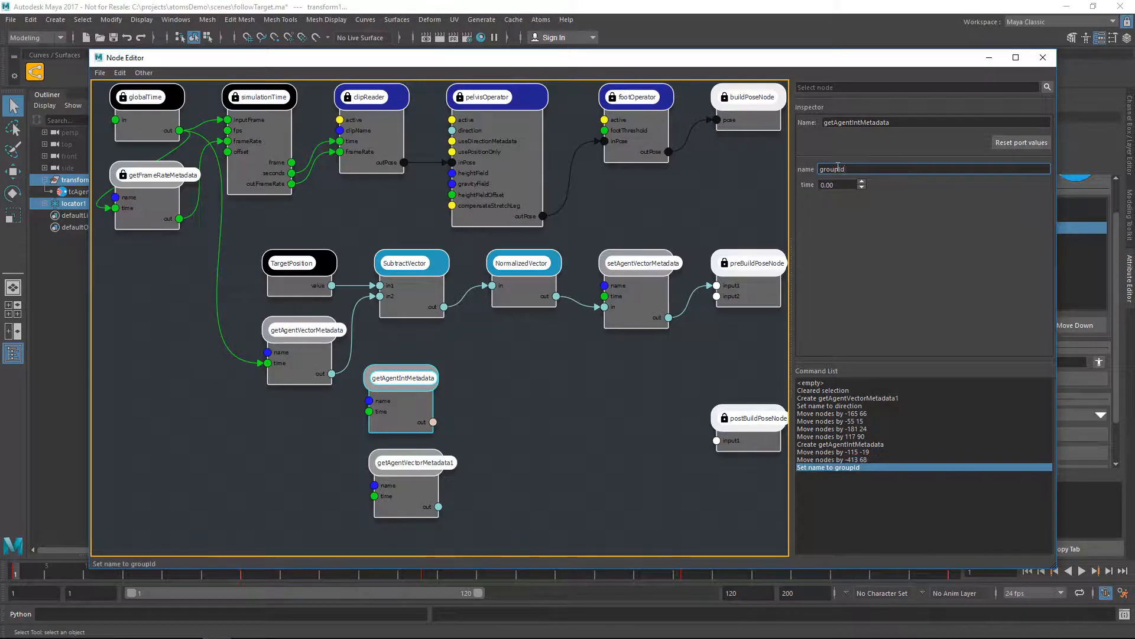
Step: Connect globalTime's out to getAgentIntMetadata's time, and line up both new metadata nodes beneath the original getAgentVectorMetadata node
{"action": "left_click_drag", "start_coordinate": [179, 130], "coordinate": [367, 413]}
{"action": "left_click_drag", "start_coordinate": [402, 379], "coordinate": [301, 420]}
{"action": "left_click_drag", "start_coordinate": [408, 462], "coordinate": [298, 509]}
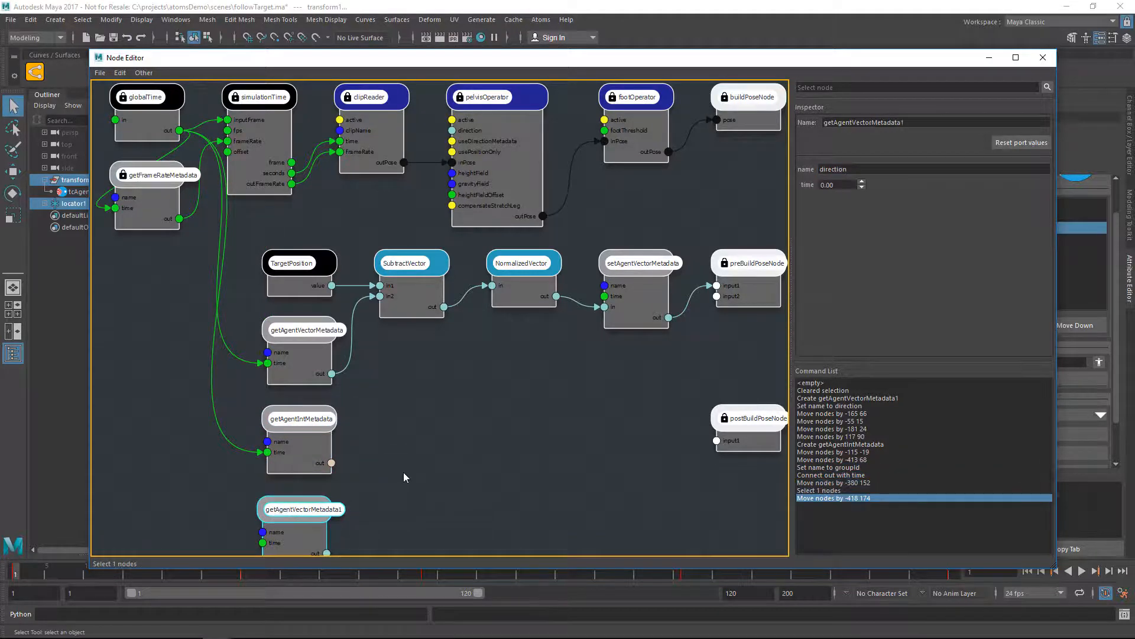
Step: Create an IfLong node and place it between the metadata nodes and postBuildPoseNode, leaving space before it
{"action": "middle_click_drag", "start_coordinate": [403, 472], "coordinate": [406, 422]}
{"action": "left_click", "coordinate": [389, 405]}
{"action": "key", "text": "Tab"}
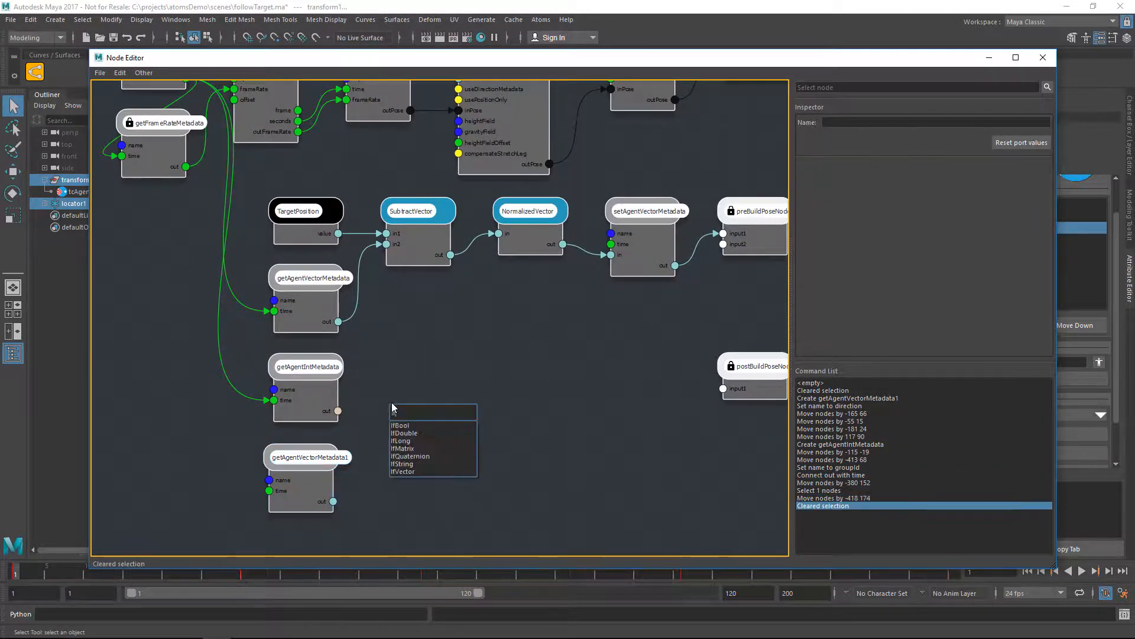
{"action": "type", "text": "if"}
{"action": "key", "text": "Down"}
{"action": "key", "text": "Down"}
{"action": "key", "text": "Down"}
{"action": "key", "text": "Return"}
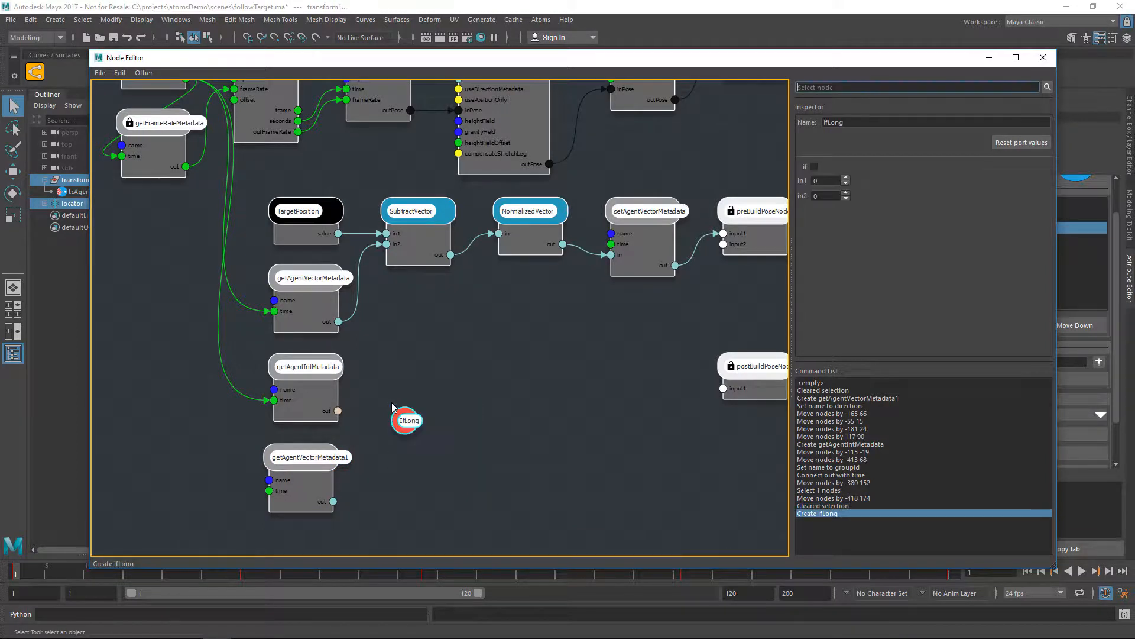
{"action": "left_click_drag", "start_coordinate": [413, 425], "coordinate": [544, 389]}
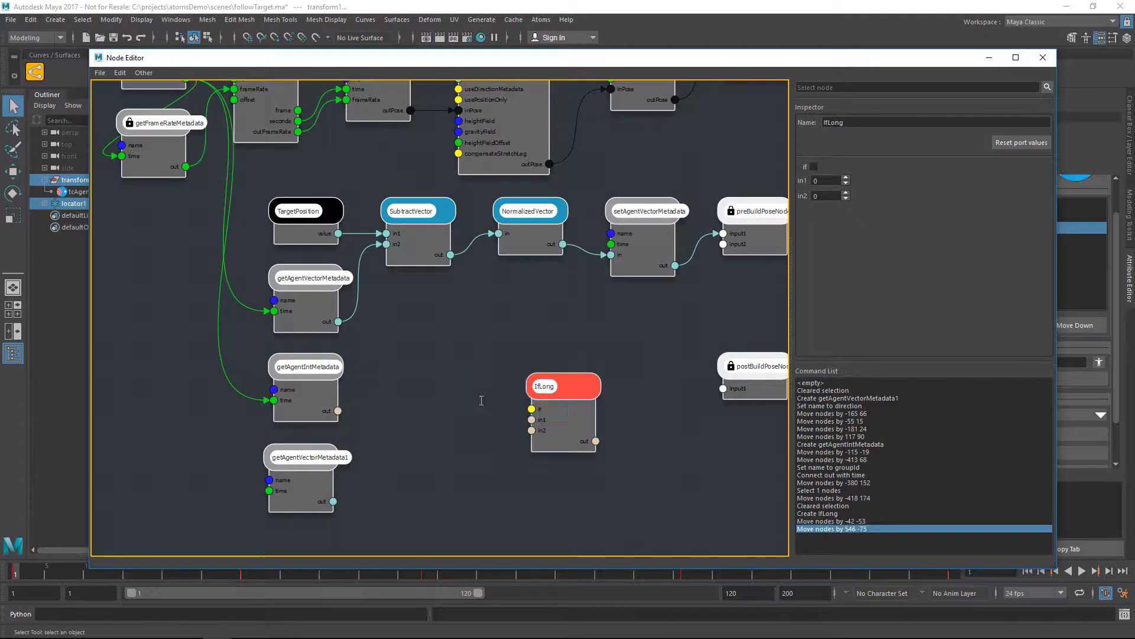
Step: Create a CompareLong node in front of IfLong and connect getAgentIntMetadata's out to its in1
{"action": "left_click", "coordinate": [483, 406]}
{"action": "key", "text": "Tab"}
{"action": "type", "text": "comp"}
{"action": "key", "text": "Down"}
{"action": "key", "text": "Down"}
{"action": "key", "text": "Down"}
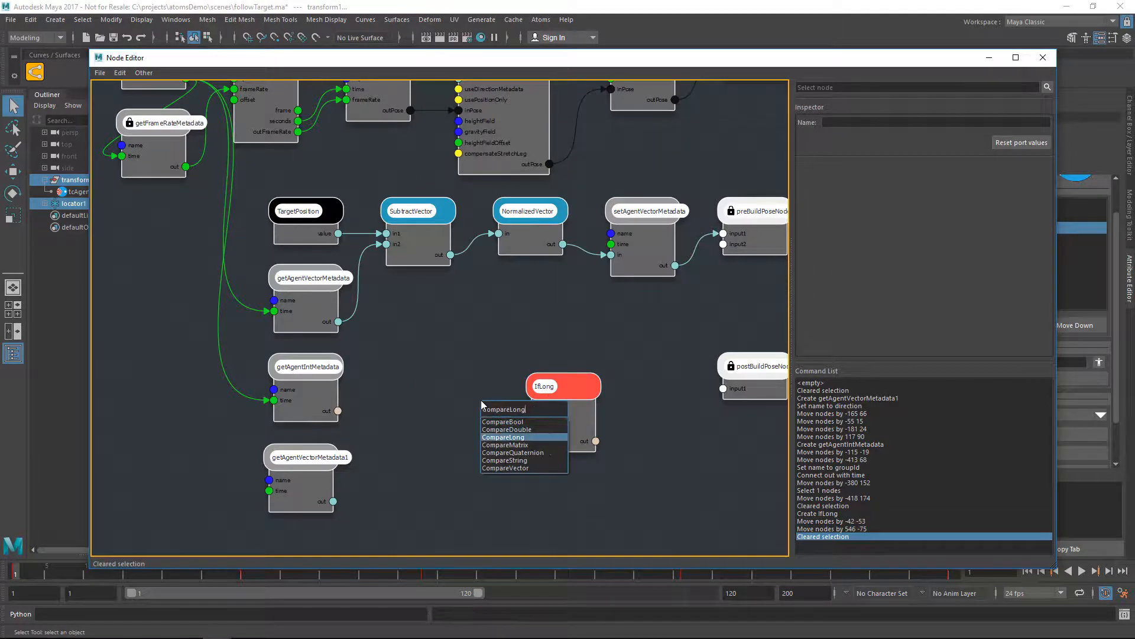
{"action": "key", "text": "Return"}
{"action": "left_click_drag", "start_coordinate": [520, 414], "coordinate": [423, 388]}
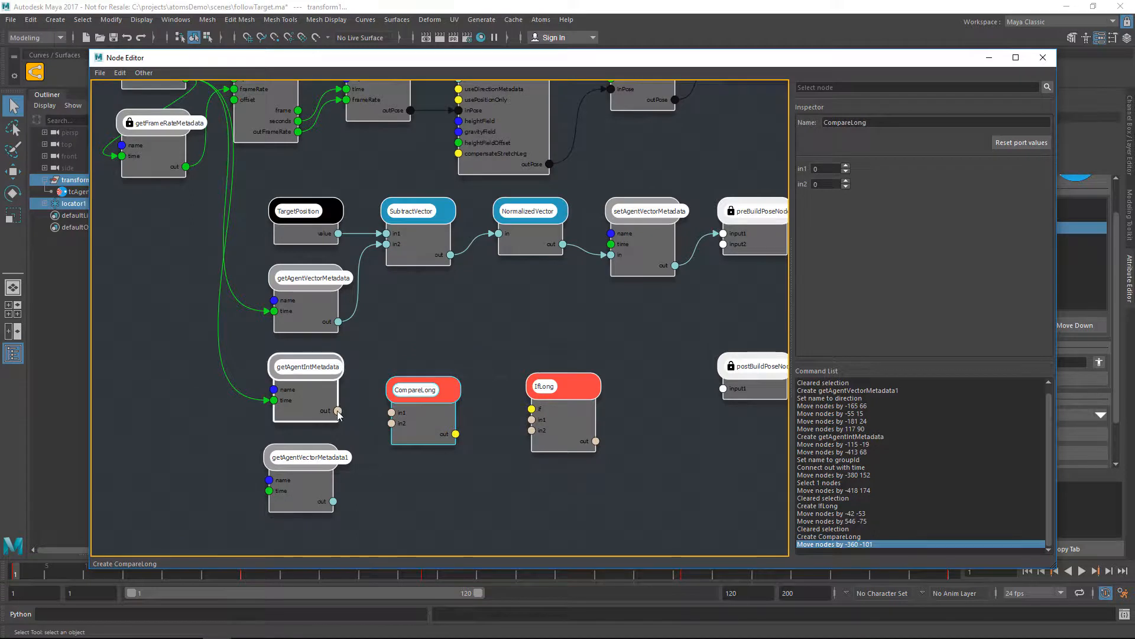
{"action": "left_click_drag", "start_coordinate": [338, 411], "coordinate": [391, 412]}
Step: Set CompareLong's in2 to 2 and connect its out to the if port of IfLong
{"action": "left_click", "coordinate": [327, 393]}
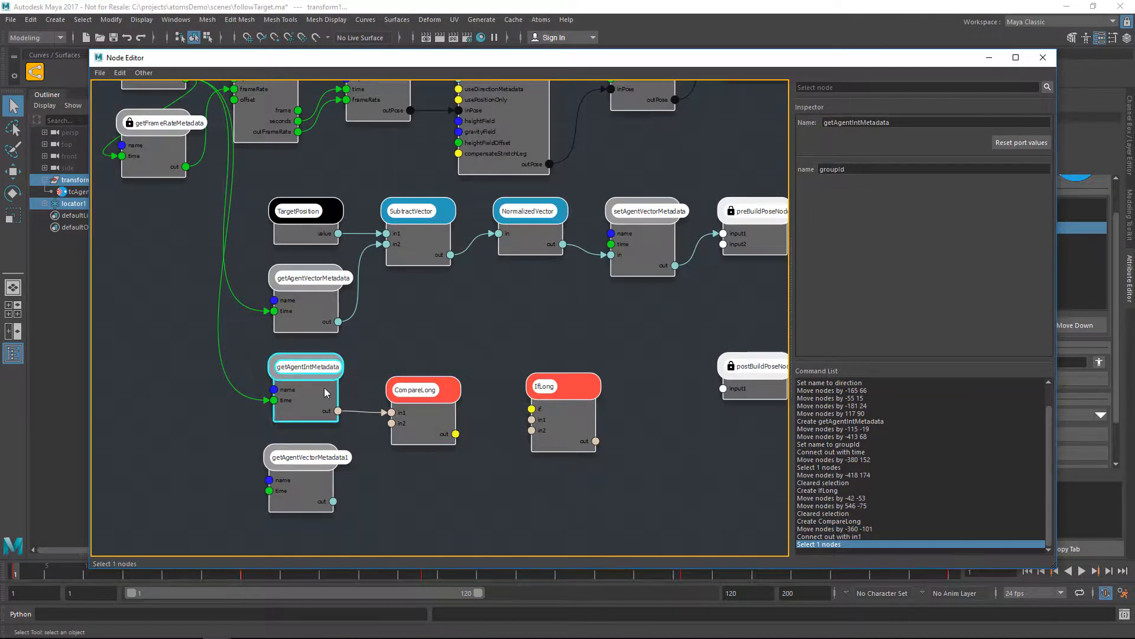
{"action": "left_click", "coordinate": [423, 414]}
{"action": "left_click", "coordinate": [818, 169]}
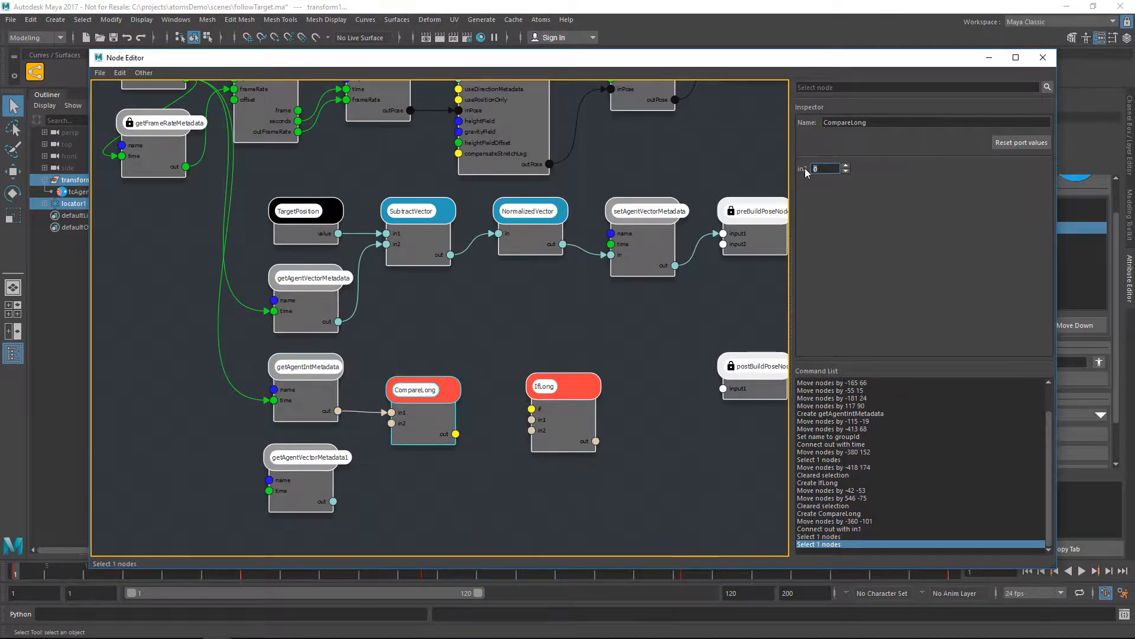
{"action": "type", "text": "2"}
{"action": "key", "text": "Return"}
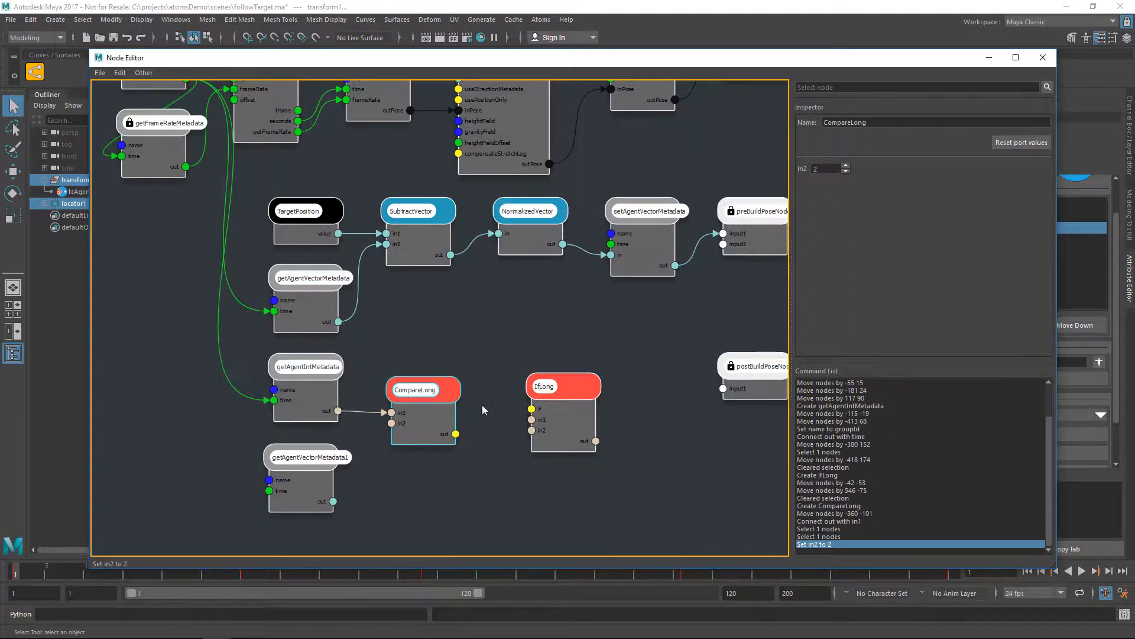
{"action": "left_click_drag", "start_coordinate": [456, 433], "coordinate": [532, 409]}
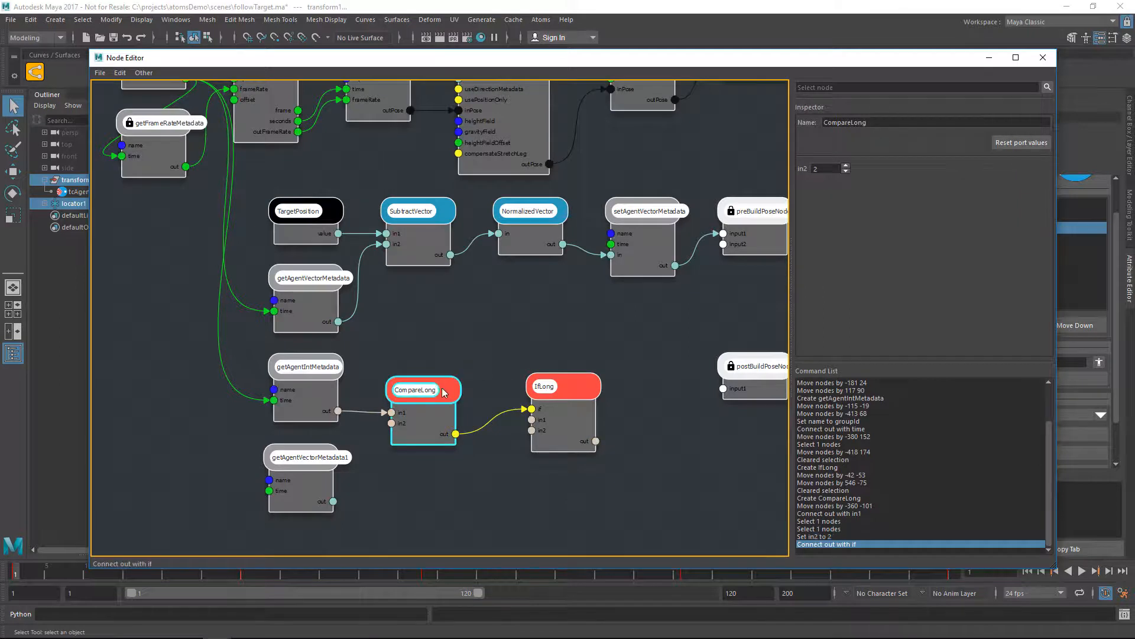
{"action": "left_click_drag", "start_coordinate": [438, 389], "coordinate": [440, 382]}
{"action": "left_click_drag", "start_coordinate": [550, 386], "coordinate": [601, 328]}
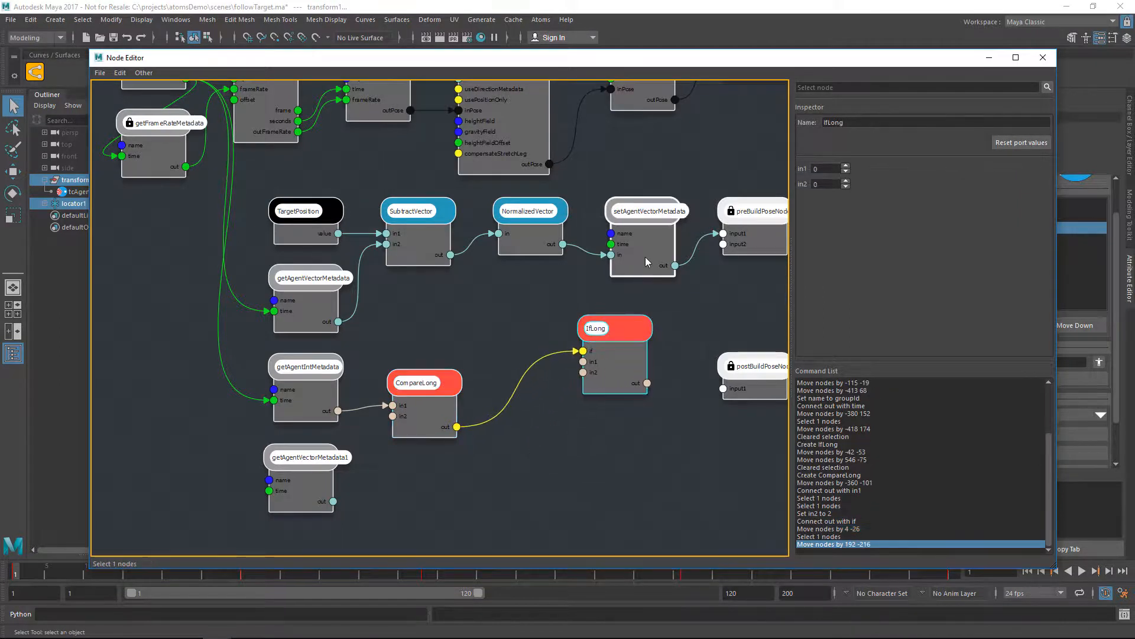
{"action": "mouse_move", "coordinate": [602, 255]}
{"action": "left_mouse_down"}
{"action": "mouse_move", "coordinate": [576, 278]}
{"action": "mouse_move", "coordinate": [570, 349]}
{"action": "mouse_move", "coordinate": [599, 248]}
{"action": "mouse_move", "coordinate": [601, 268]}
{"action": "left_mouse_up"}
{"action": "key", "text": "ctrl+z"}
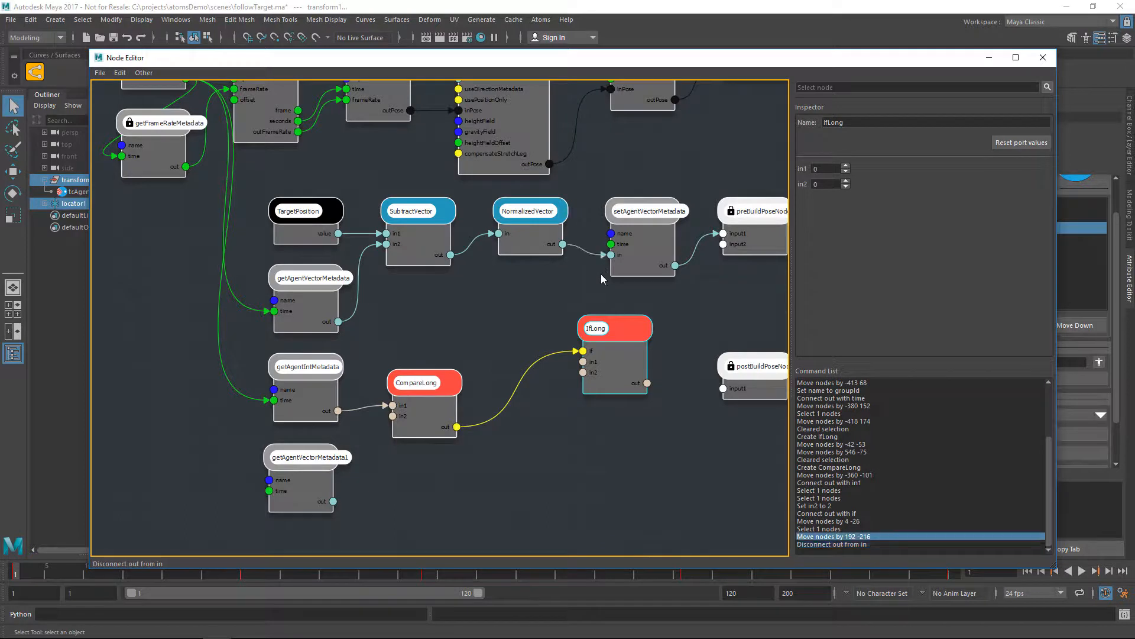
Step: Replace the IfLong node with a new IfVector node placed between CompareLong and postBuildPoseNode
{"action": "key", "text": "Delete"}
{"action": "key", "text": "Tab"}
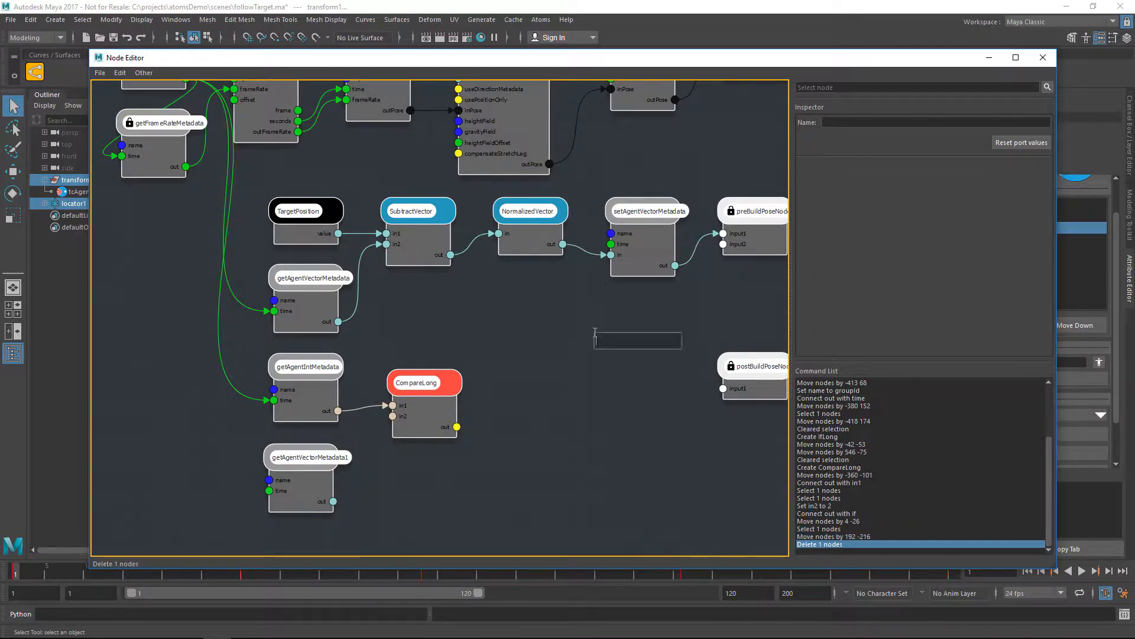
{"action": "type", "text": "IfVector"}
{"action": "key", "text": "Return"}
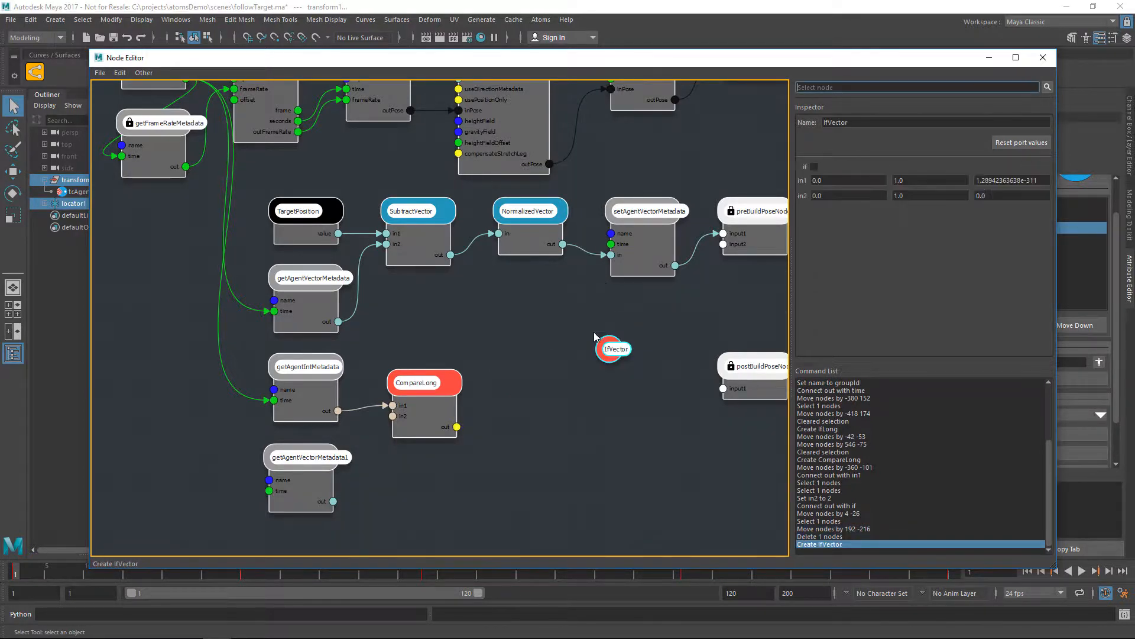
{"action": "left_click_drag", "start_coordinate": [618, 349], "coordinate": [492, 393]}
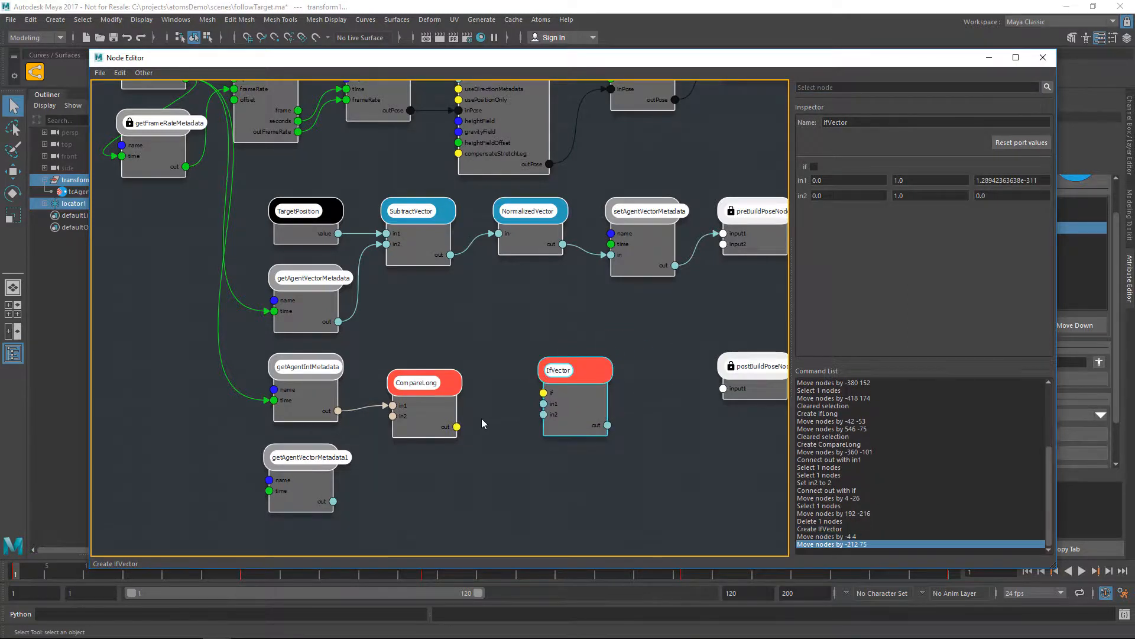
Step: Connect CompareLong to IfVector's if, NormalizedVector to in1 and getAgentVectorMetadata1 to in2, and feed IfVector's out into setAgentVectorMetadata's in
{"action": "left_click_drag", "start_coordinate": [457, 426], "coordinate": [543, 393]}
{"action": "left_click_drag", "start_coordinate": [562, 244], "coordinate": [543, 403]}
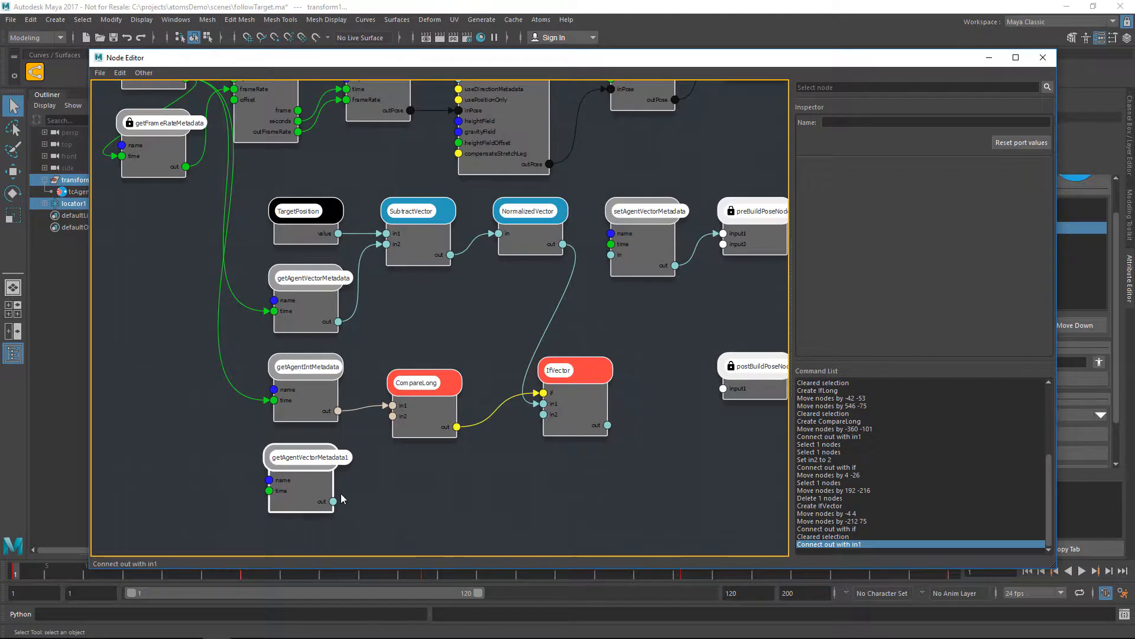
{"action": "left_click_drag", "start_coordinate": [333, 501], "coordinate": [611, 255]}
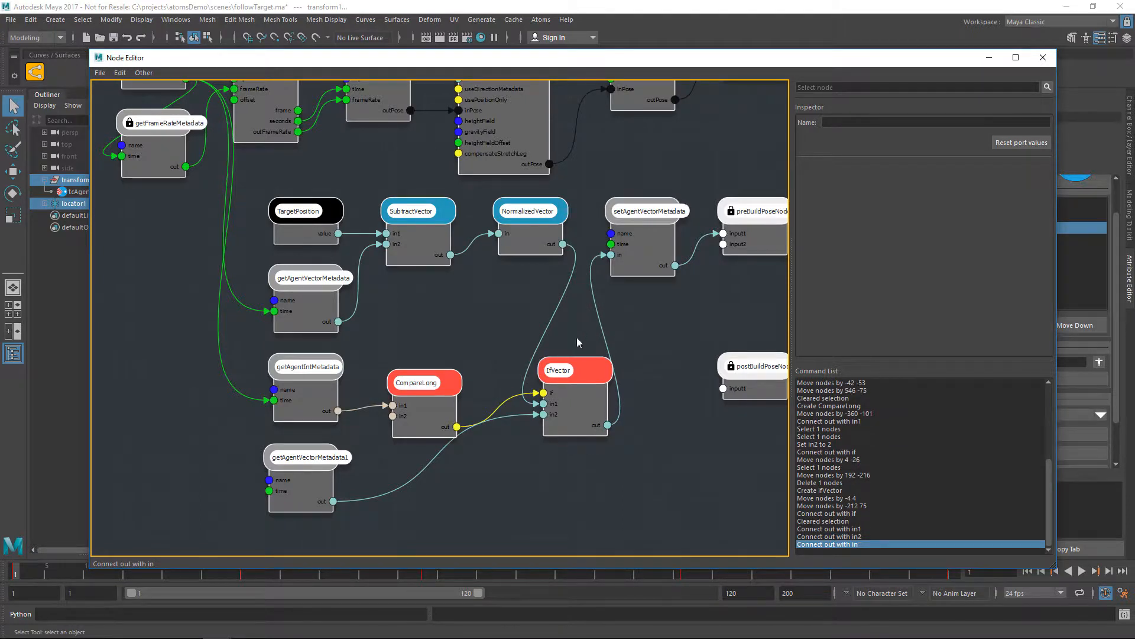
{"action": "left_click", "coordinate": [421, 402]}
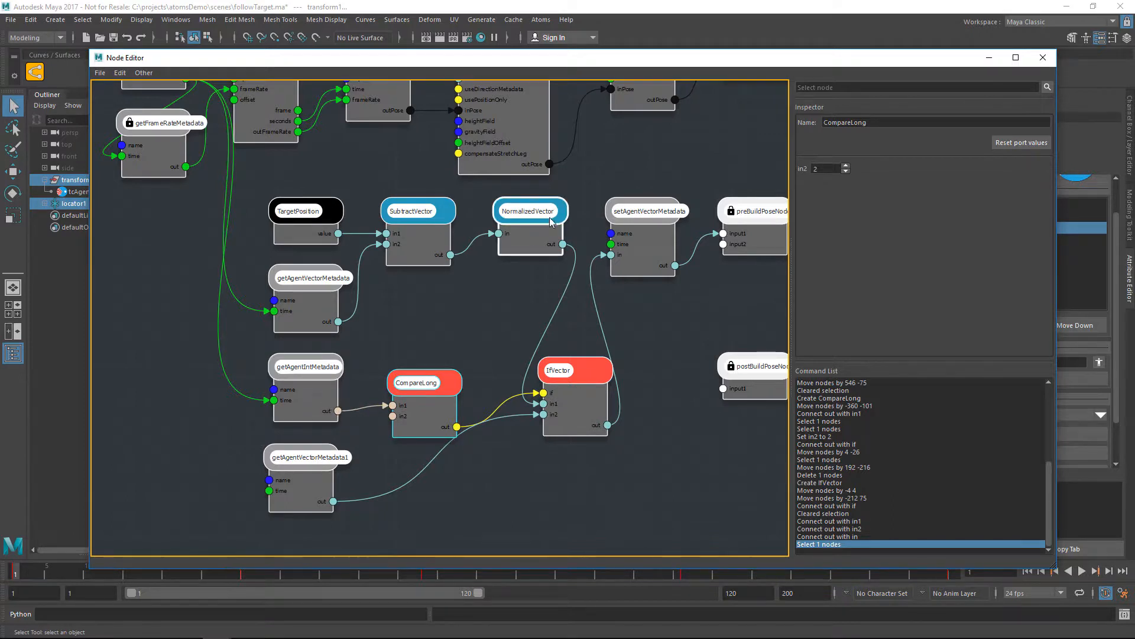
{"action": "left_click", "coordinate": [598, 162]}
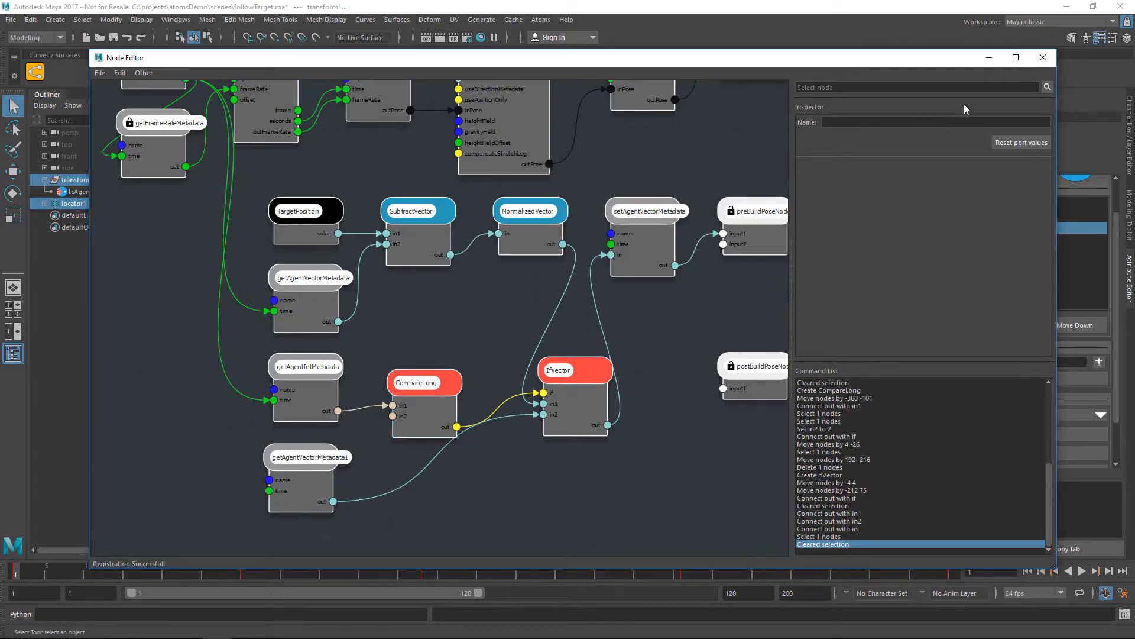
Step: Close the network editor, play the agent simulation to check the conditional behaviour, and return to the first frame
{"action": "left_click", "coordinate": [1040, 59]}
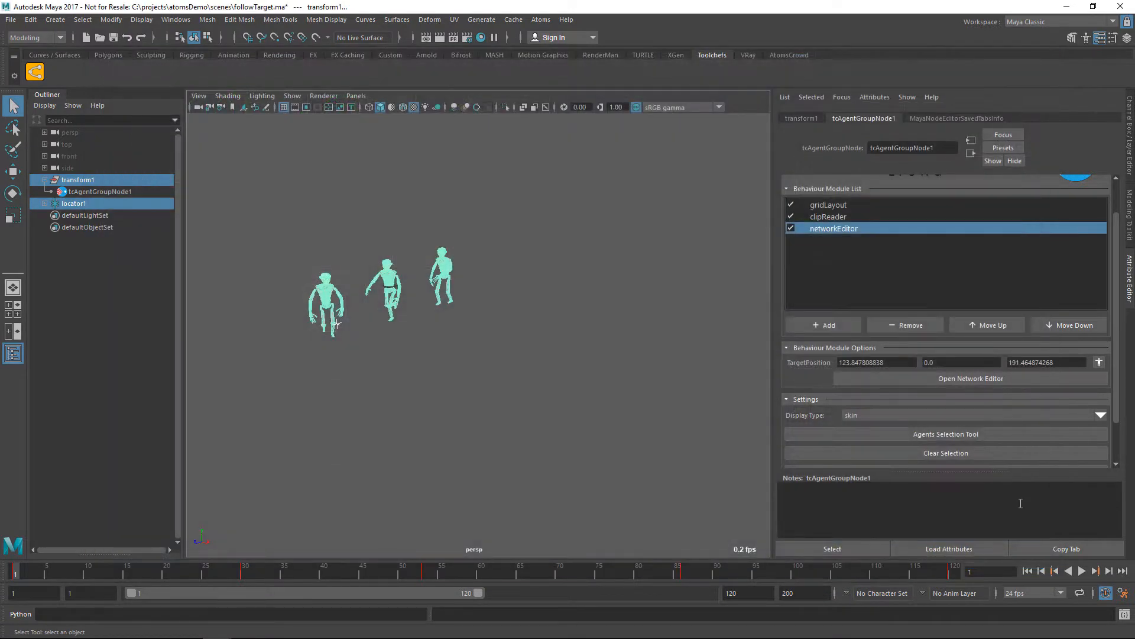
{"action": "left_click", "coordinate": [1082, 571]}
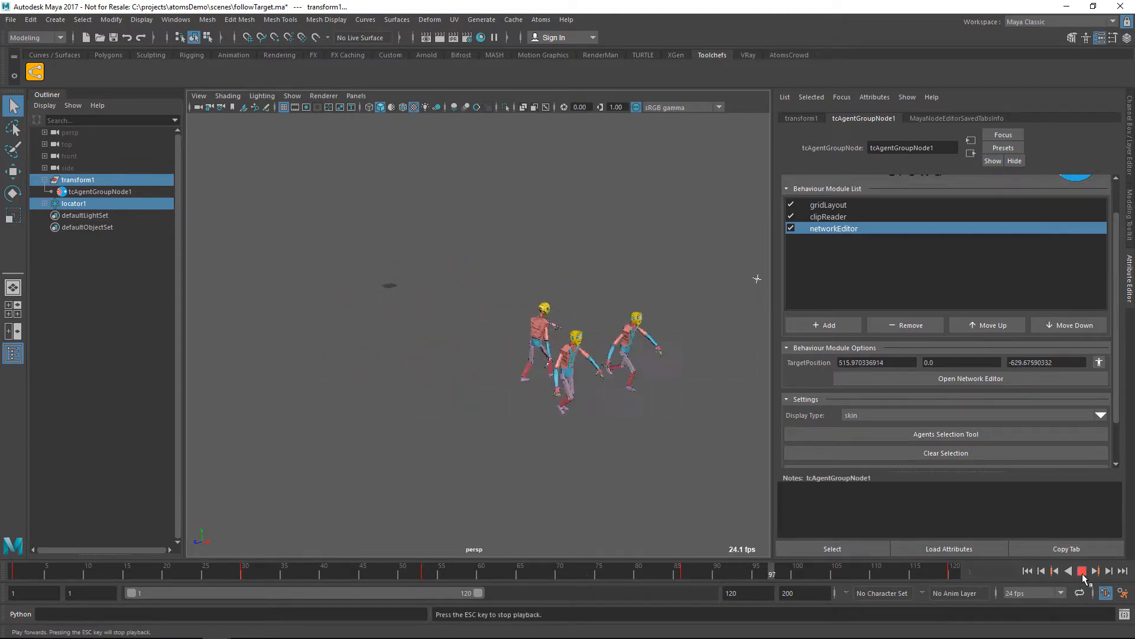
{"action": "left_click", "coordinate": [1027, 571]}
{"action": "left_click", "coordinate": [1029, 572]}
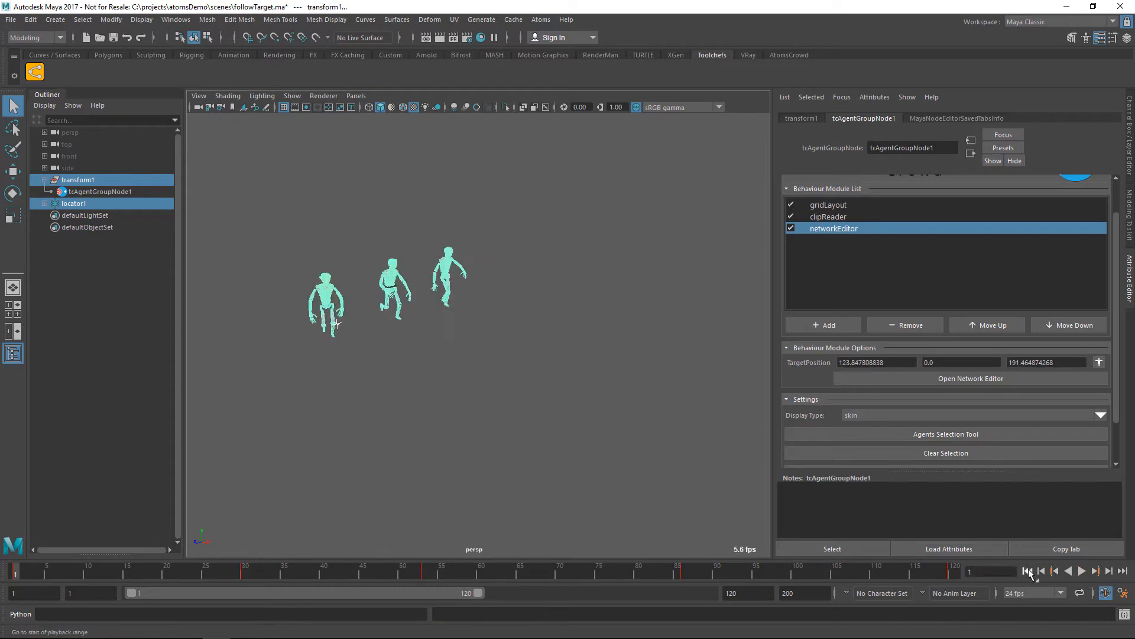